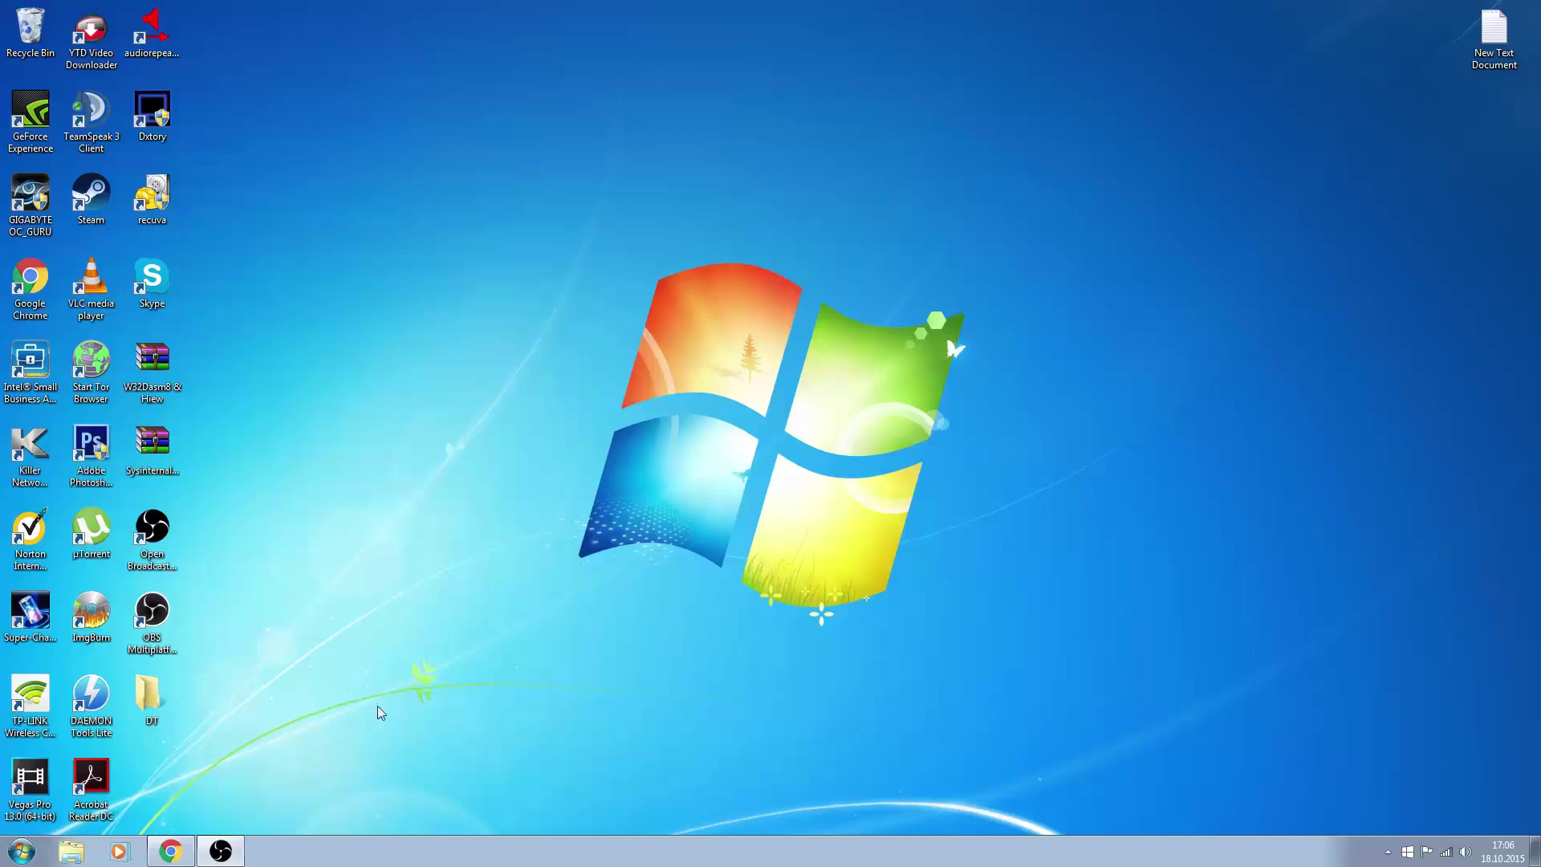
Search Chrome for 'wugs root nexus toolkit' and open the WugFresh Nexus Root Toolkit v2.0.5 page
left_click(170, 851)
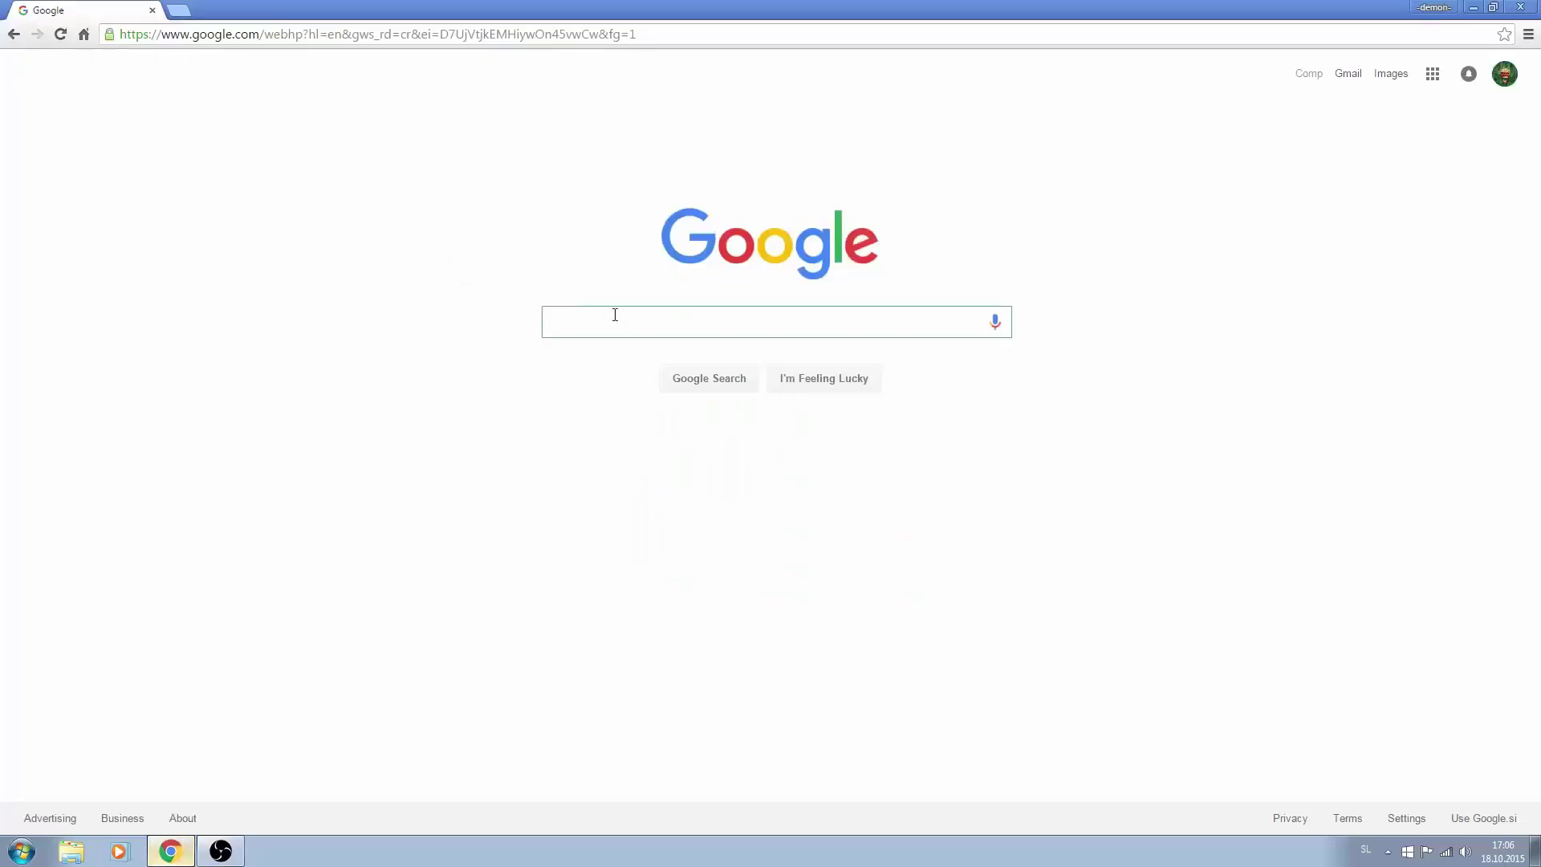
type("wug")
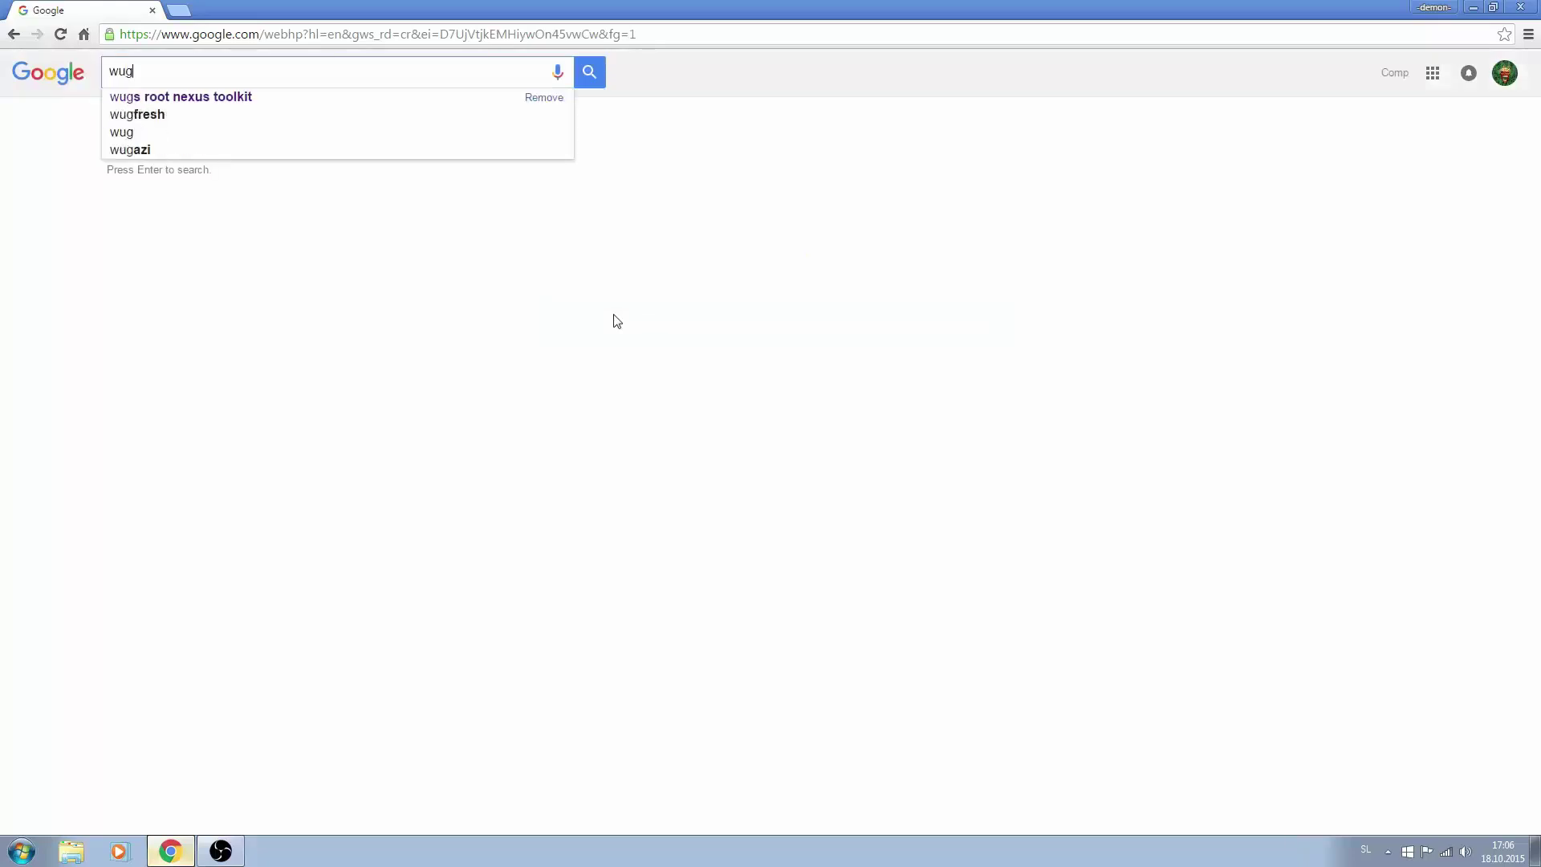
left_click(190, 98)
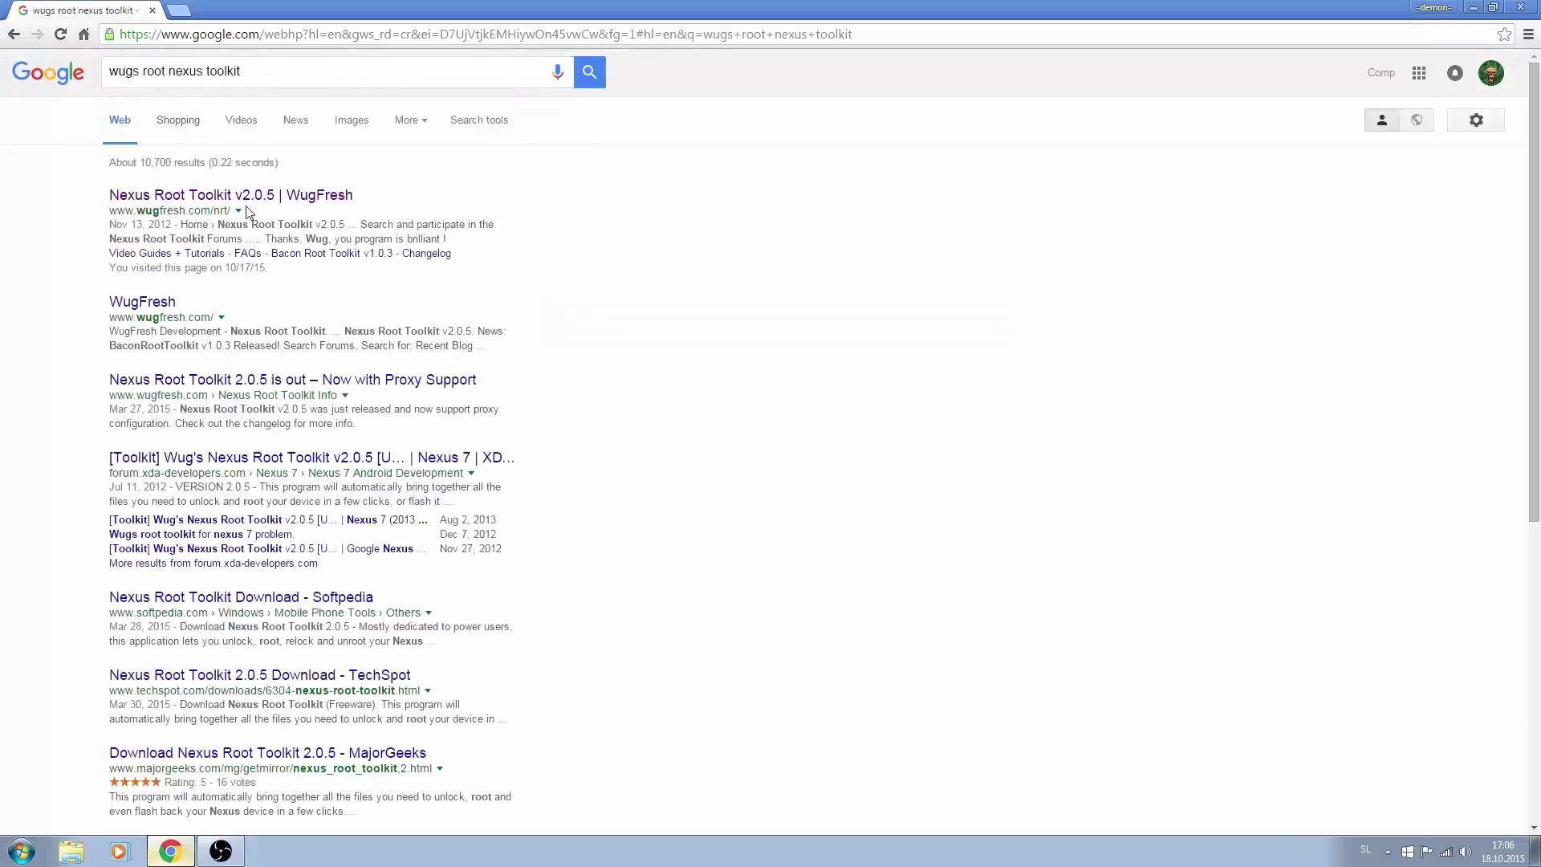
left_click(213, 197)
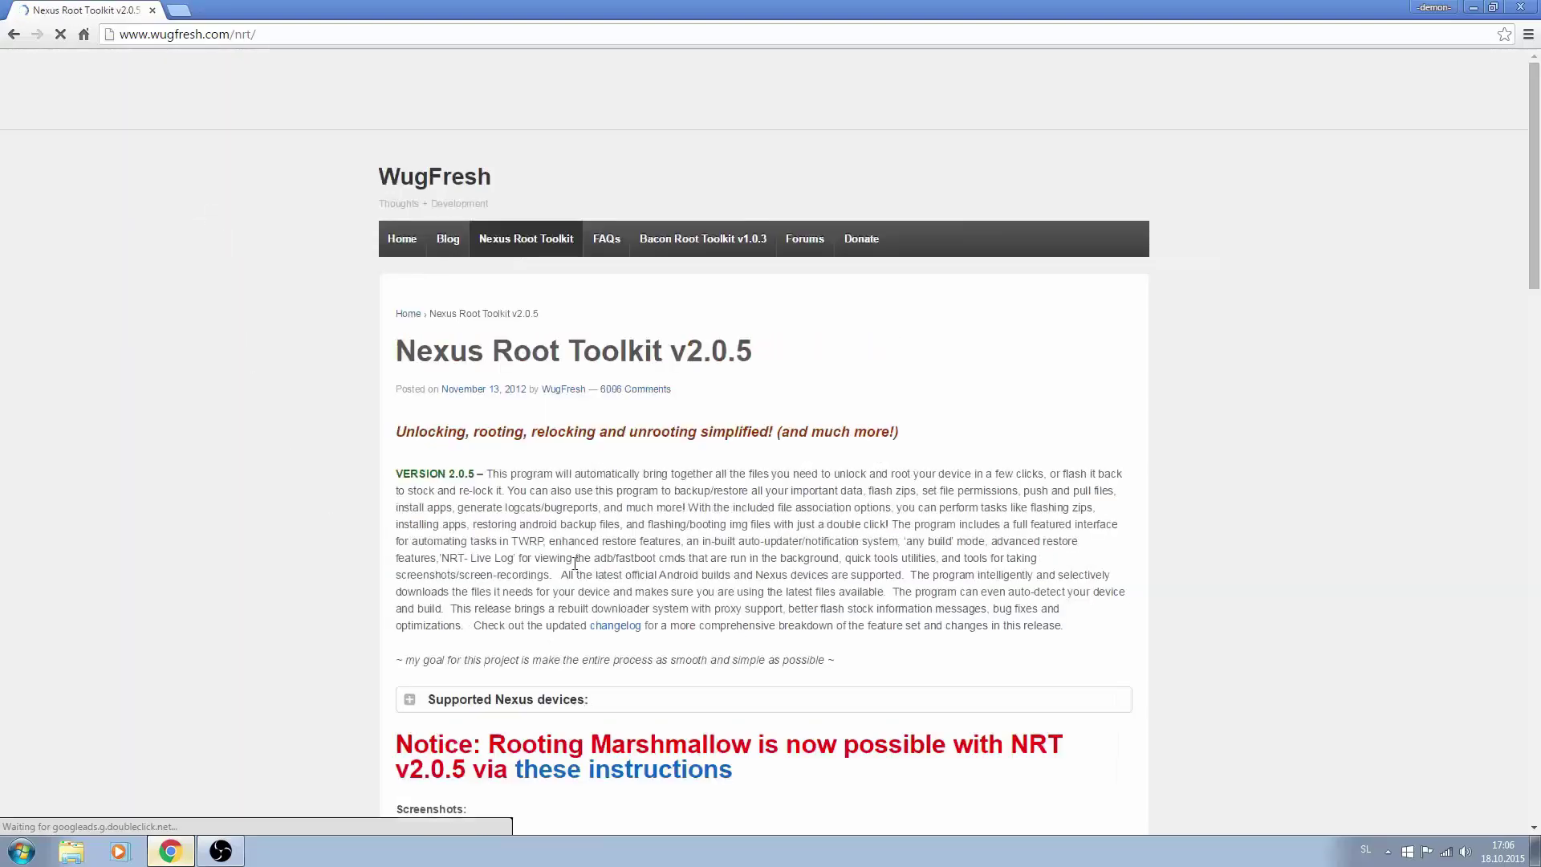
Download NRT_v2.0.5.sfx.exe from AndroidFileHost's primary download mirror
scroll(411, 472, "down", 12)
scroll(372, 487, "down", 3)
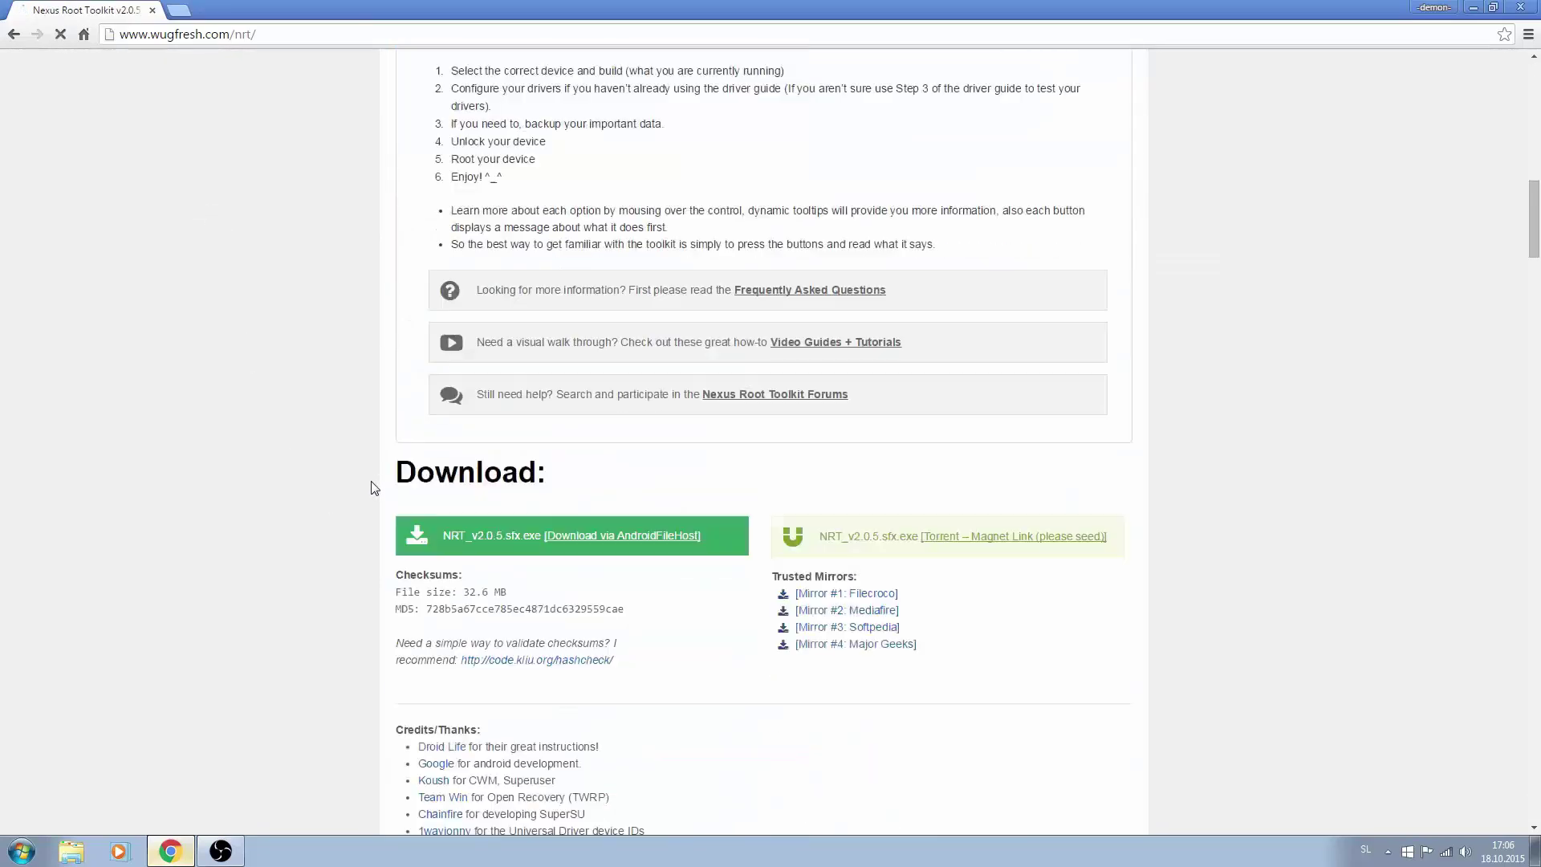
left_click(584, 539)
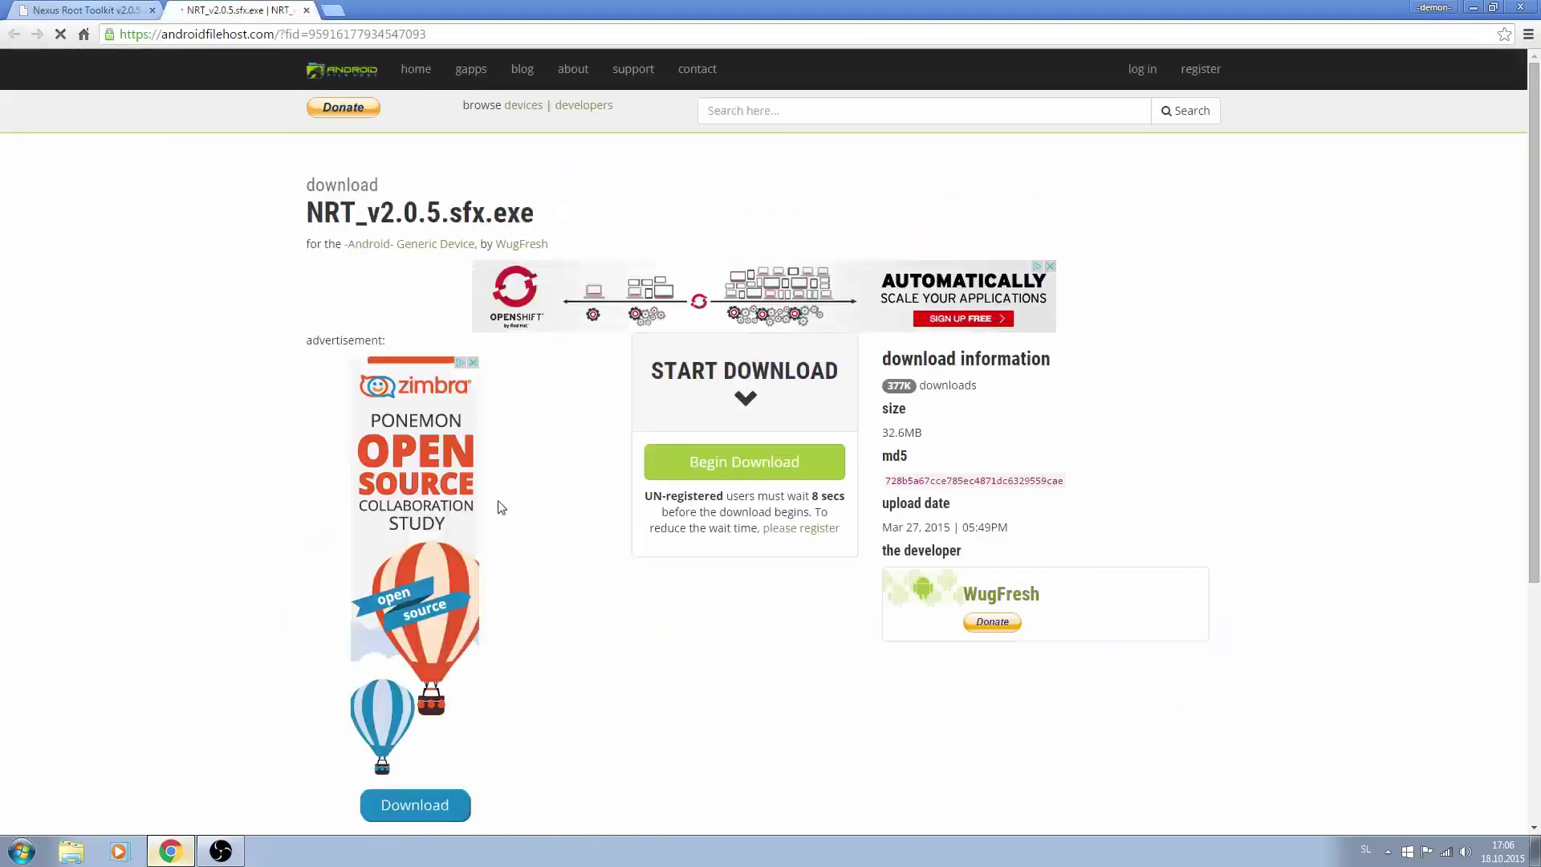
left_click(732, 472)
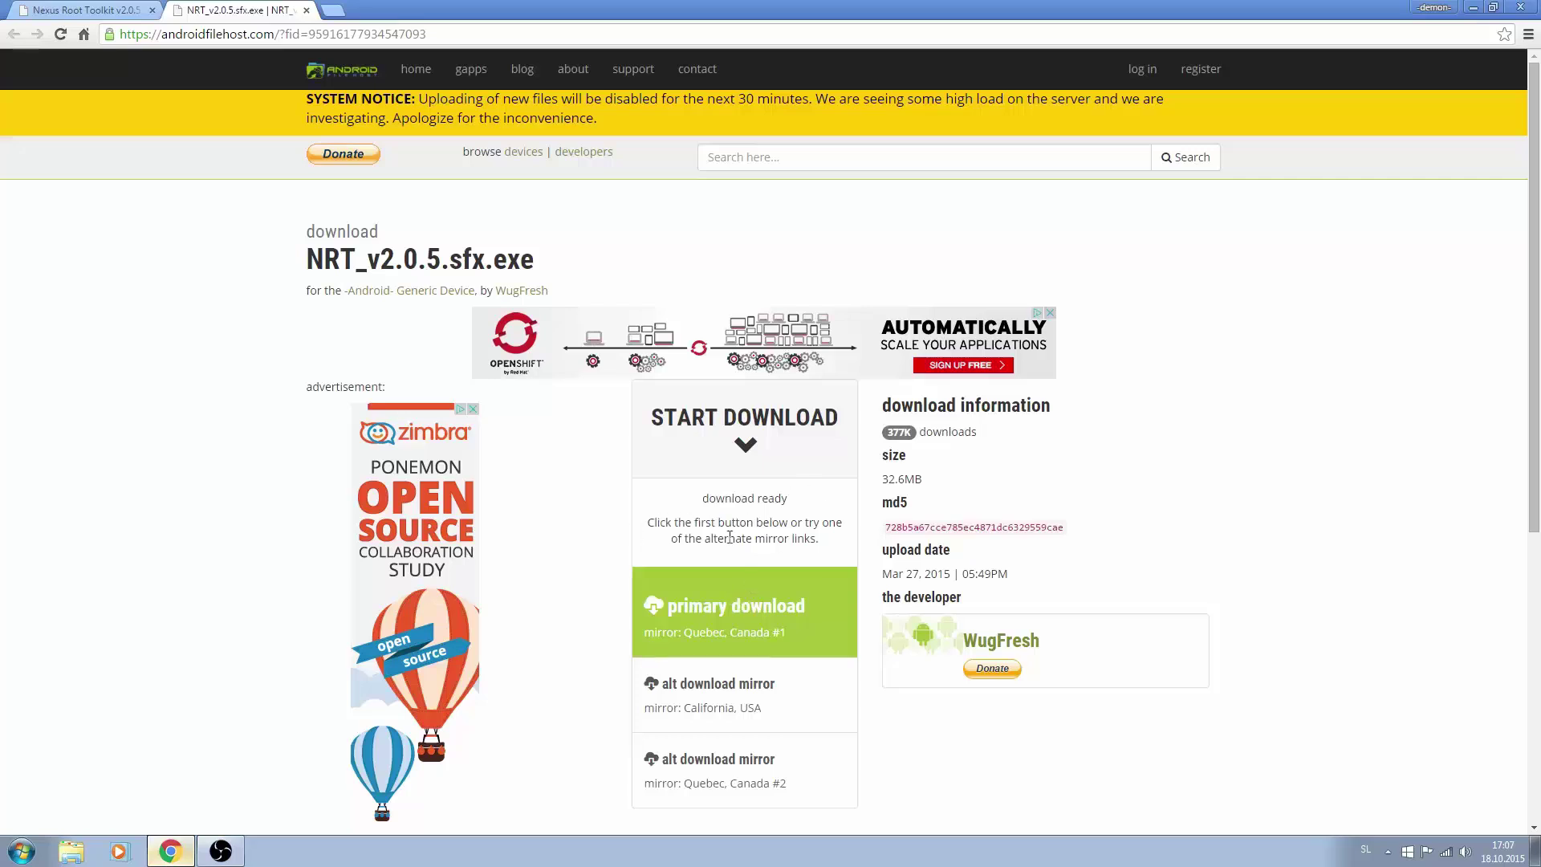
scroll(770, 482, "down", 1)
left_click(753, 461)
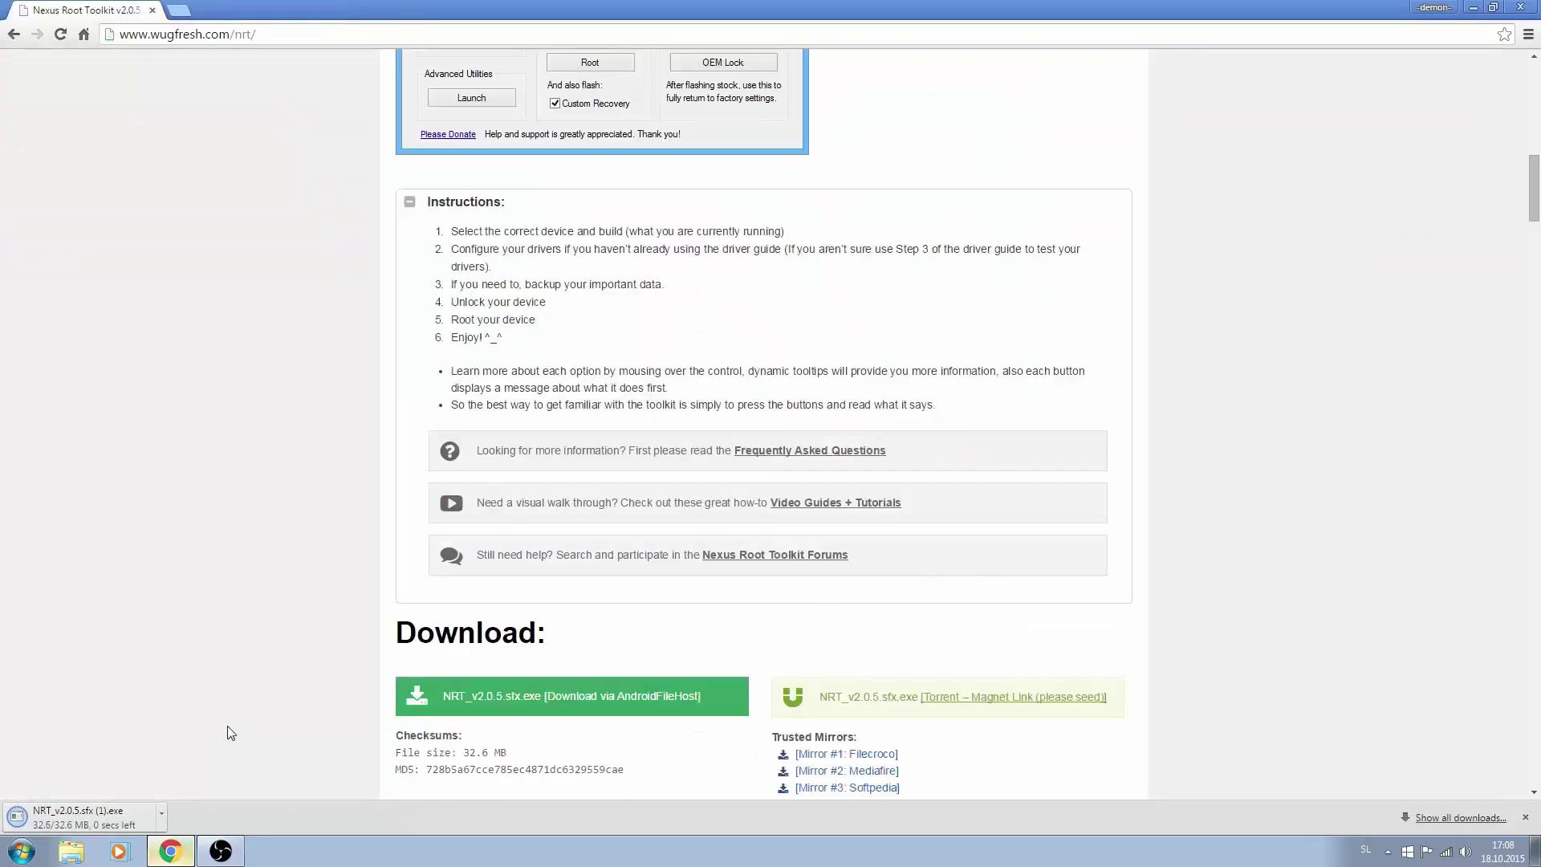
Run the downloaded NRT installer, install into the suggested folder, and minimize Chrome to the desktop
left_click(72, 817)
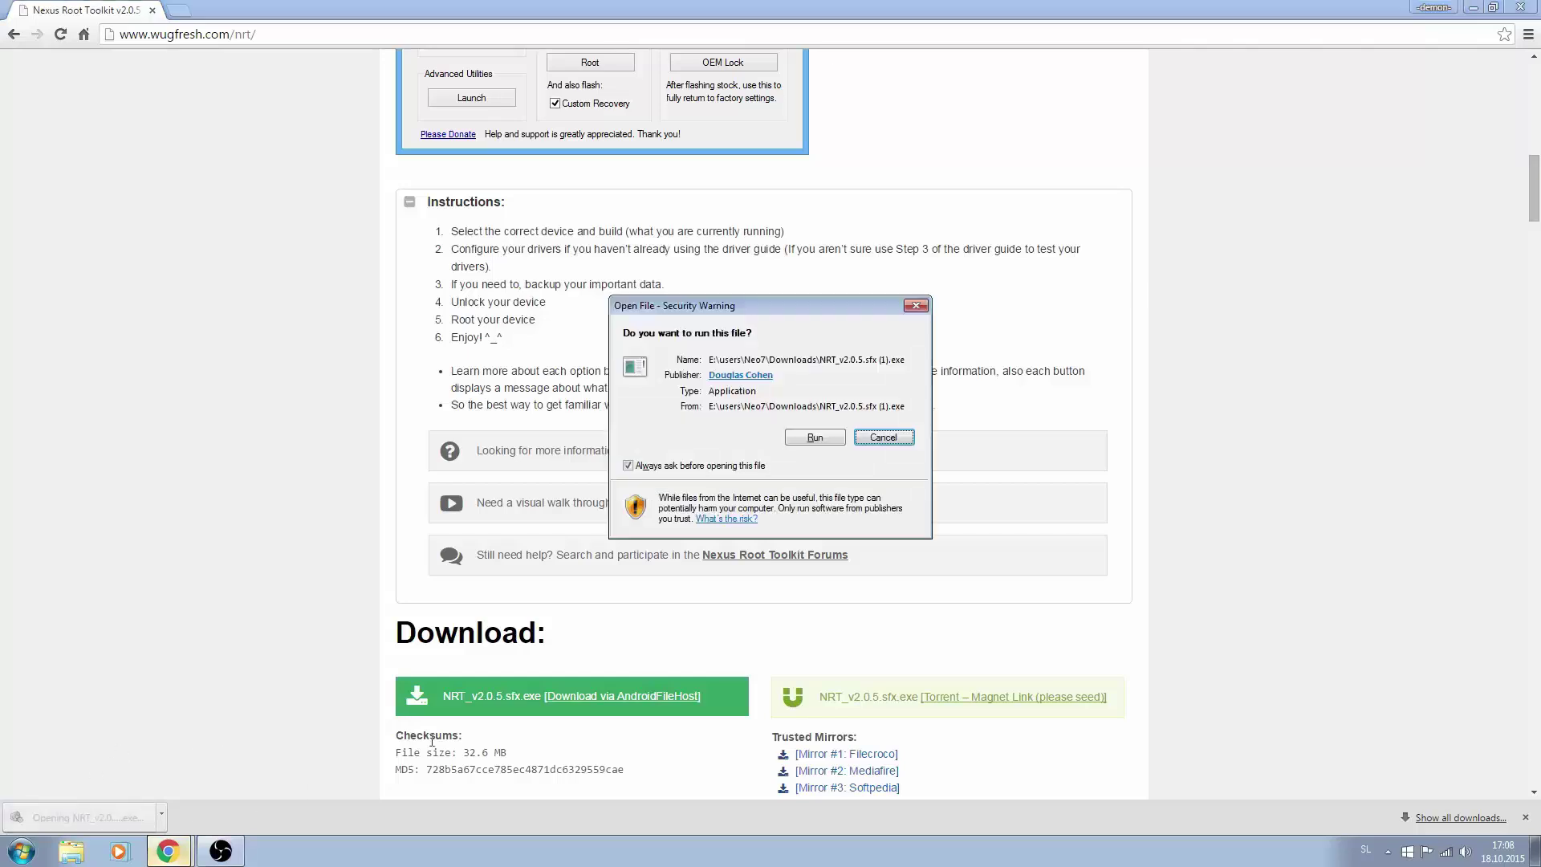
left_click(814, 437)
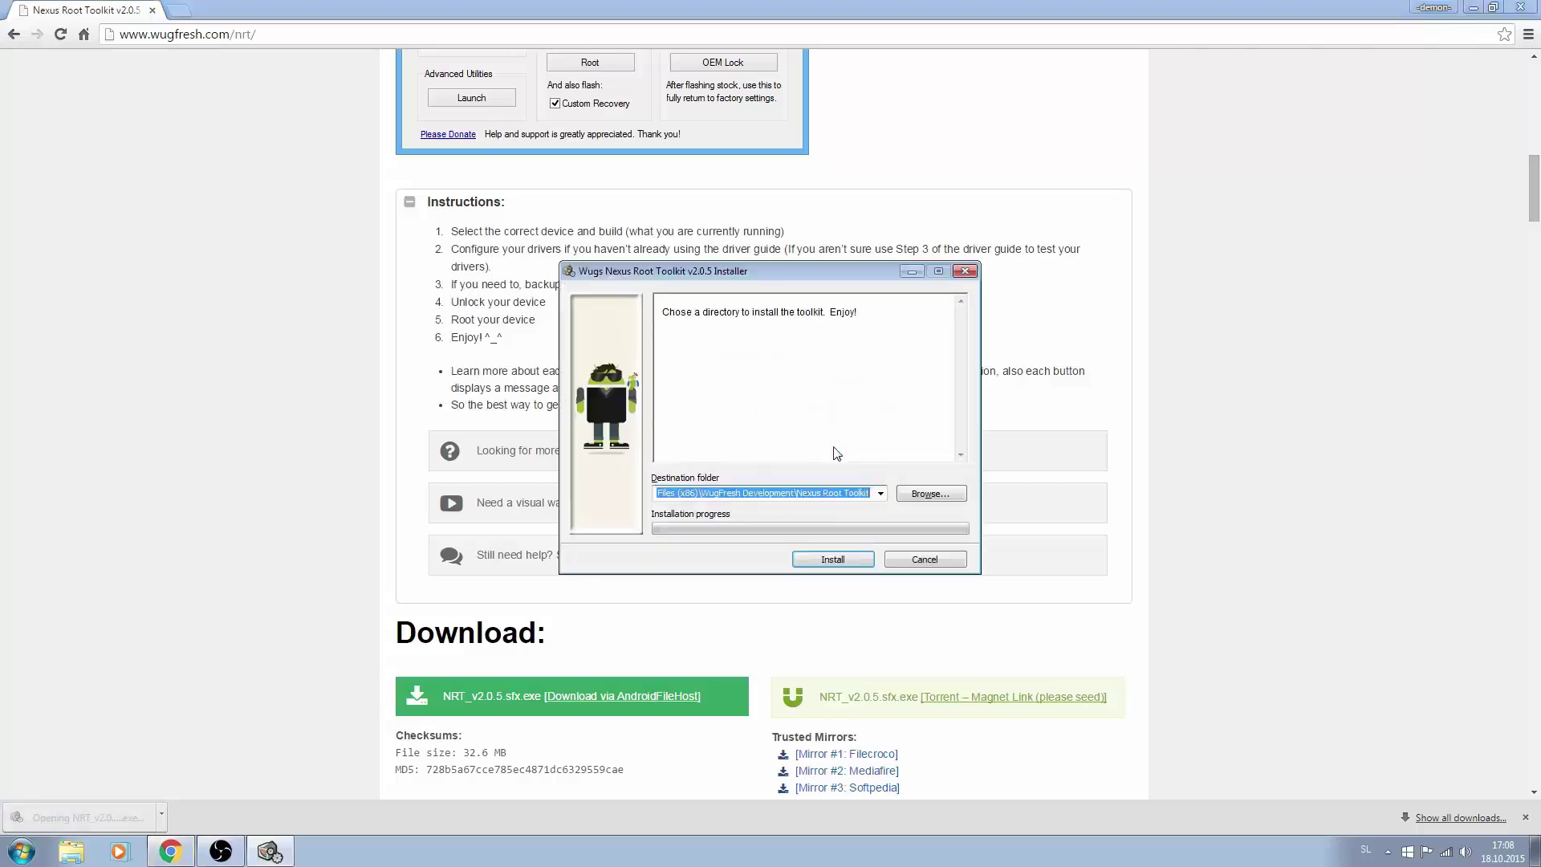
left_click(837, 558)
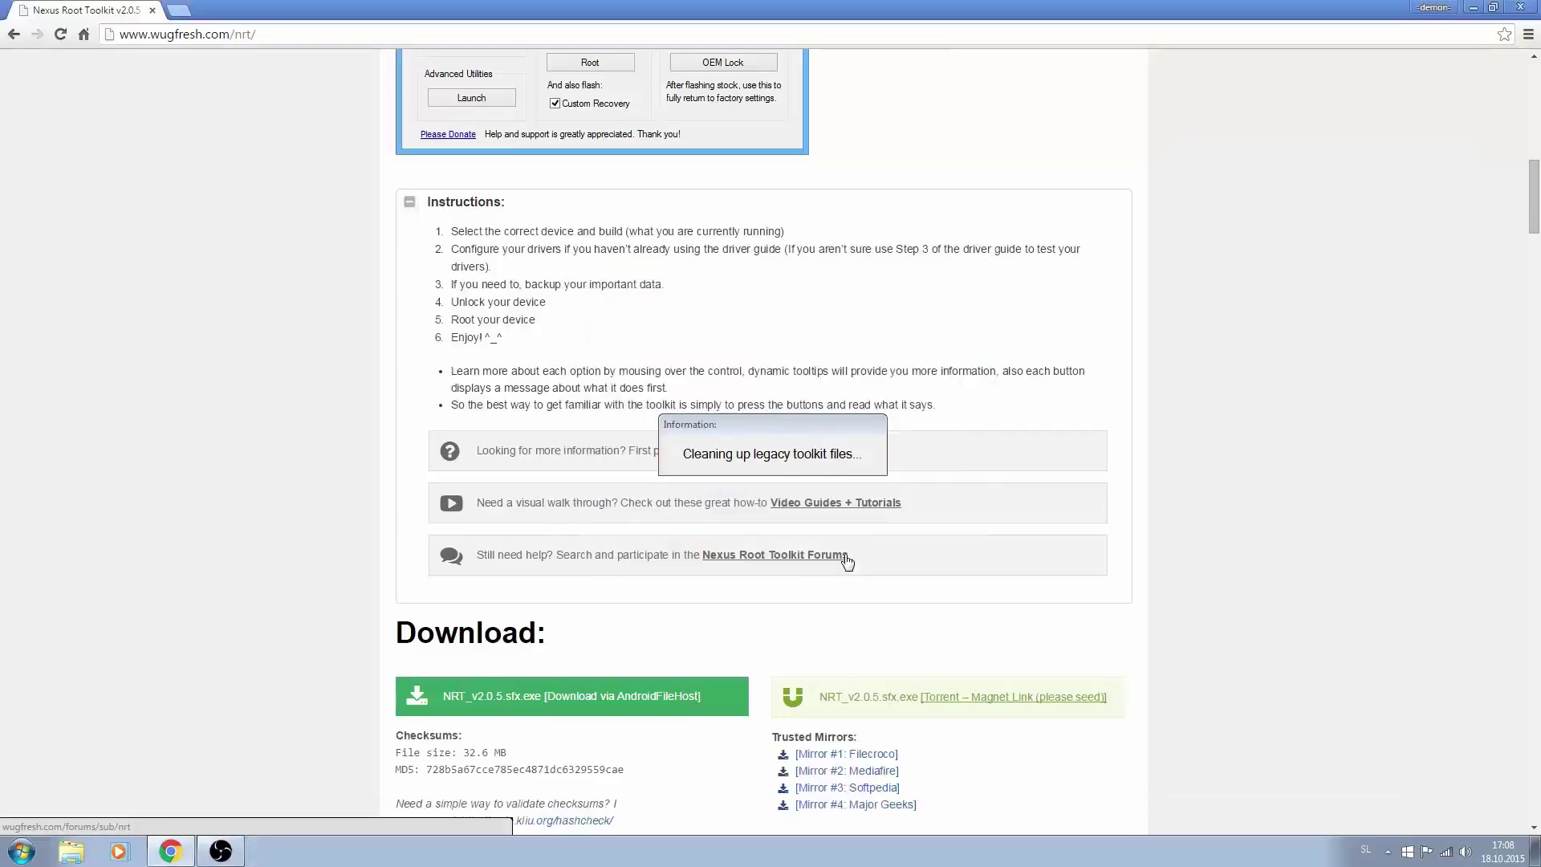
key("super+d")
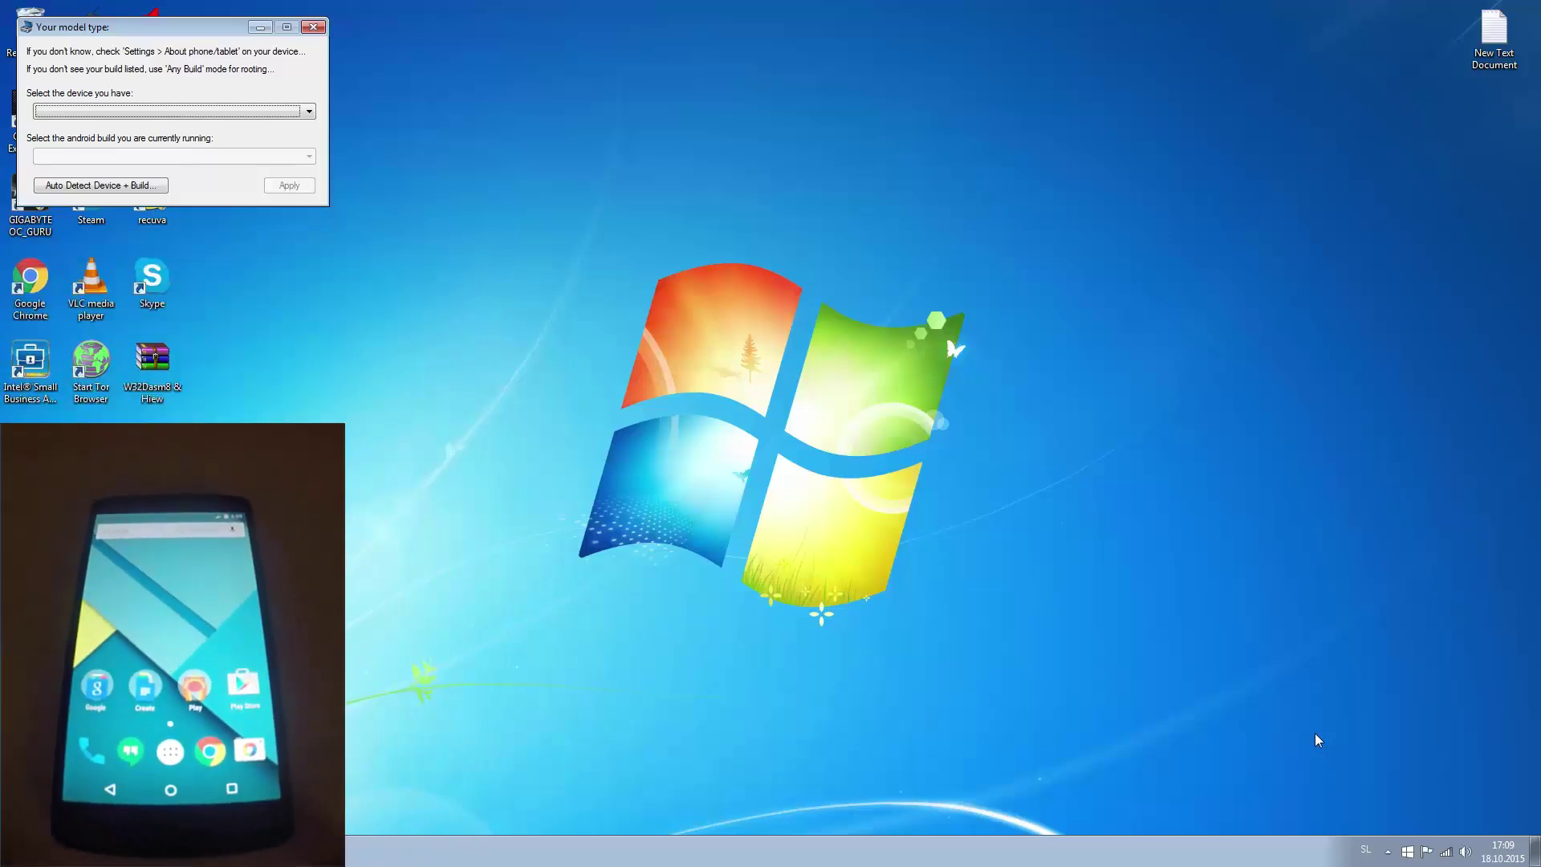
Apply Nexus 5 (LG D820, D821) with HAMMERHEAD Android 5.1.1 build LMY48M as the model
left_click(193, 112)
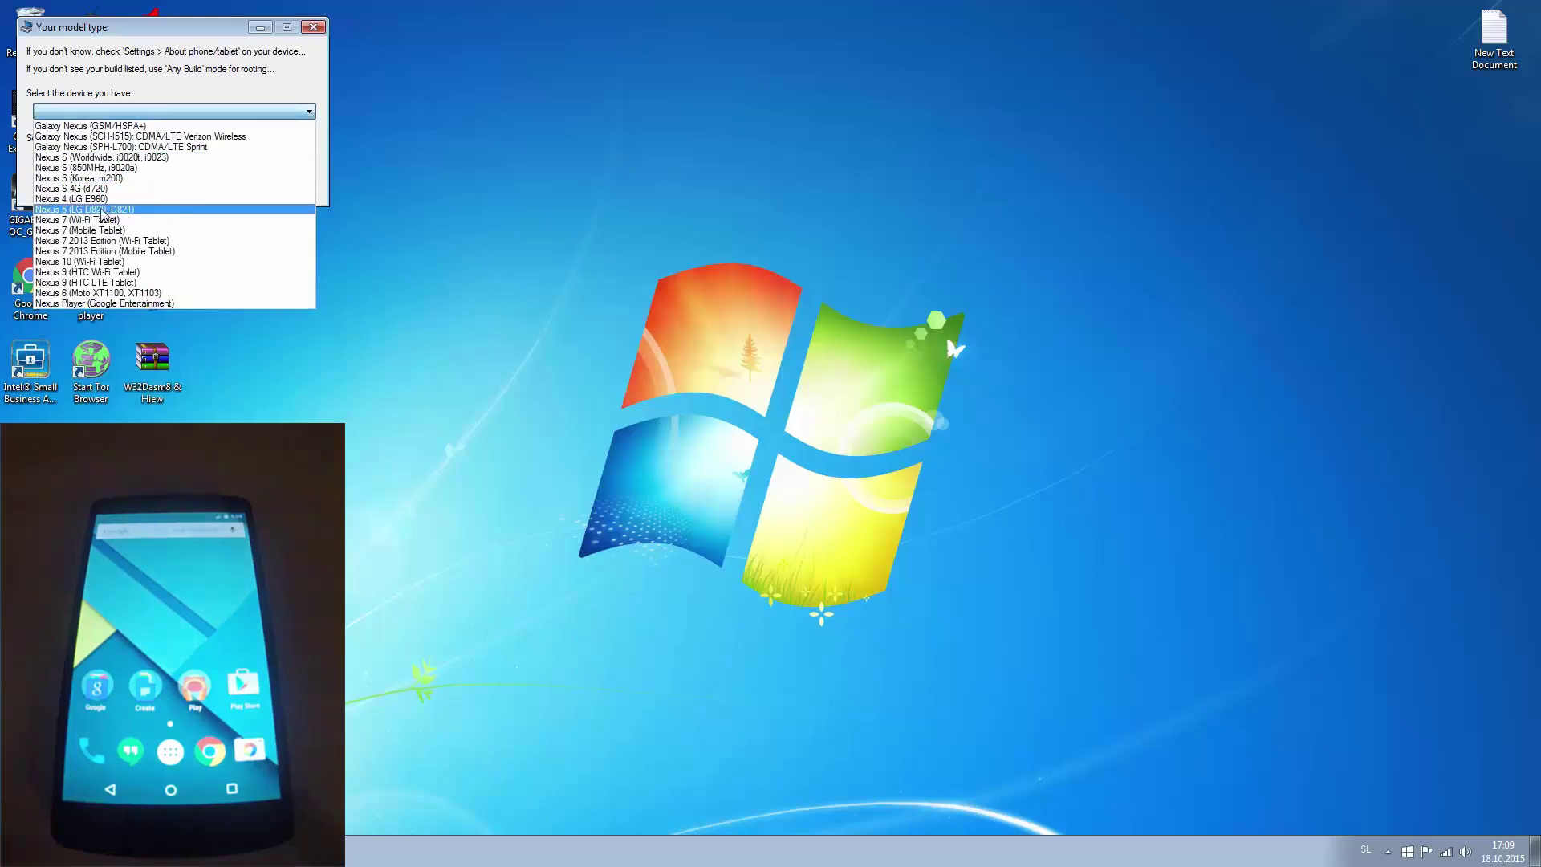
left_click(102, 210)
left_click(191, 157)
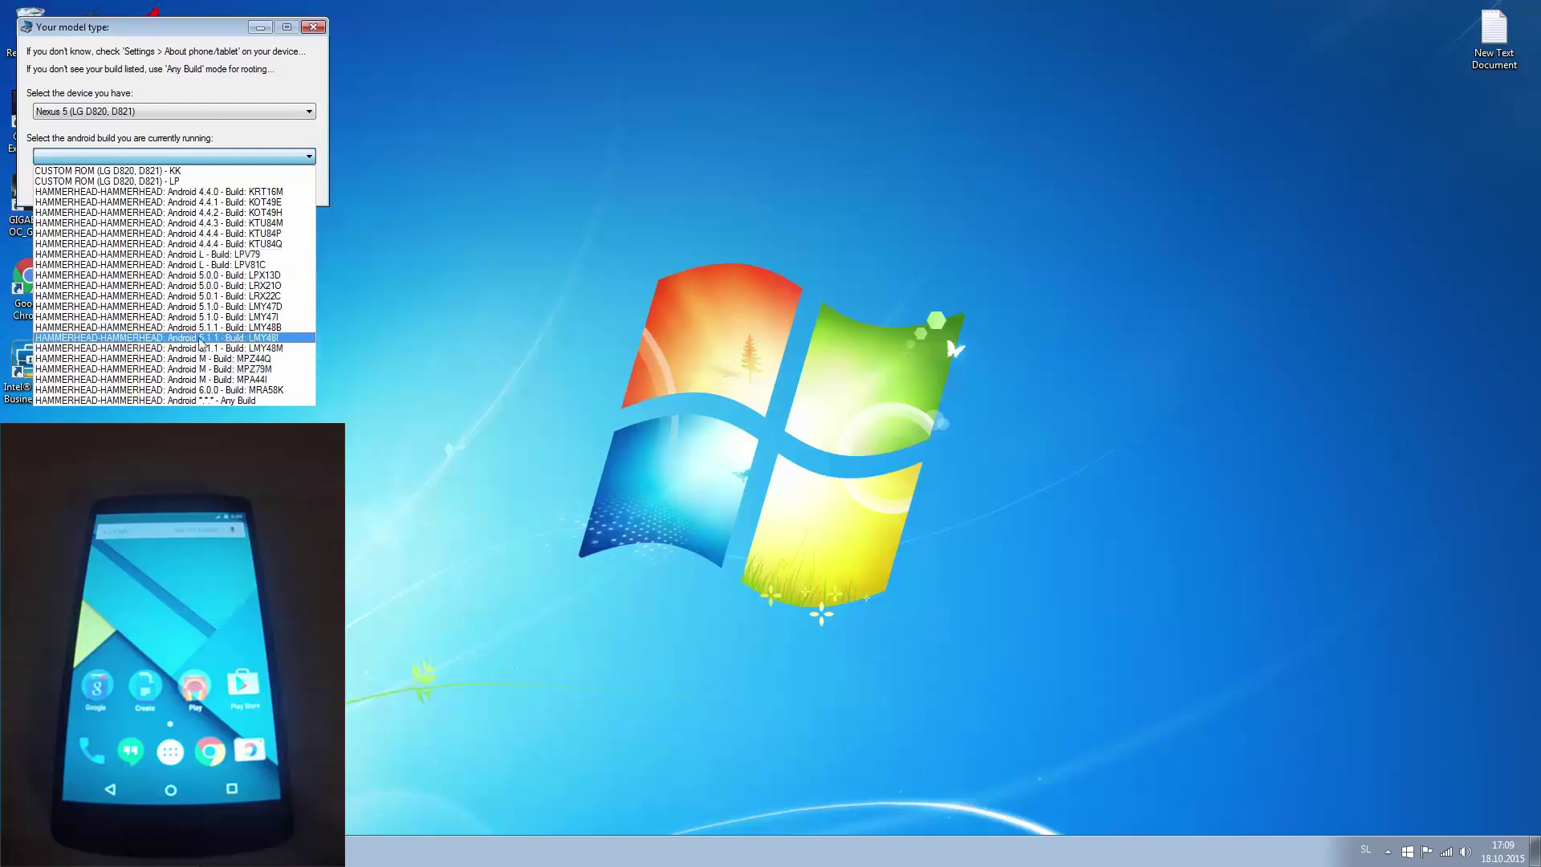
left_click(270, 350)
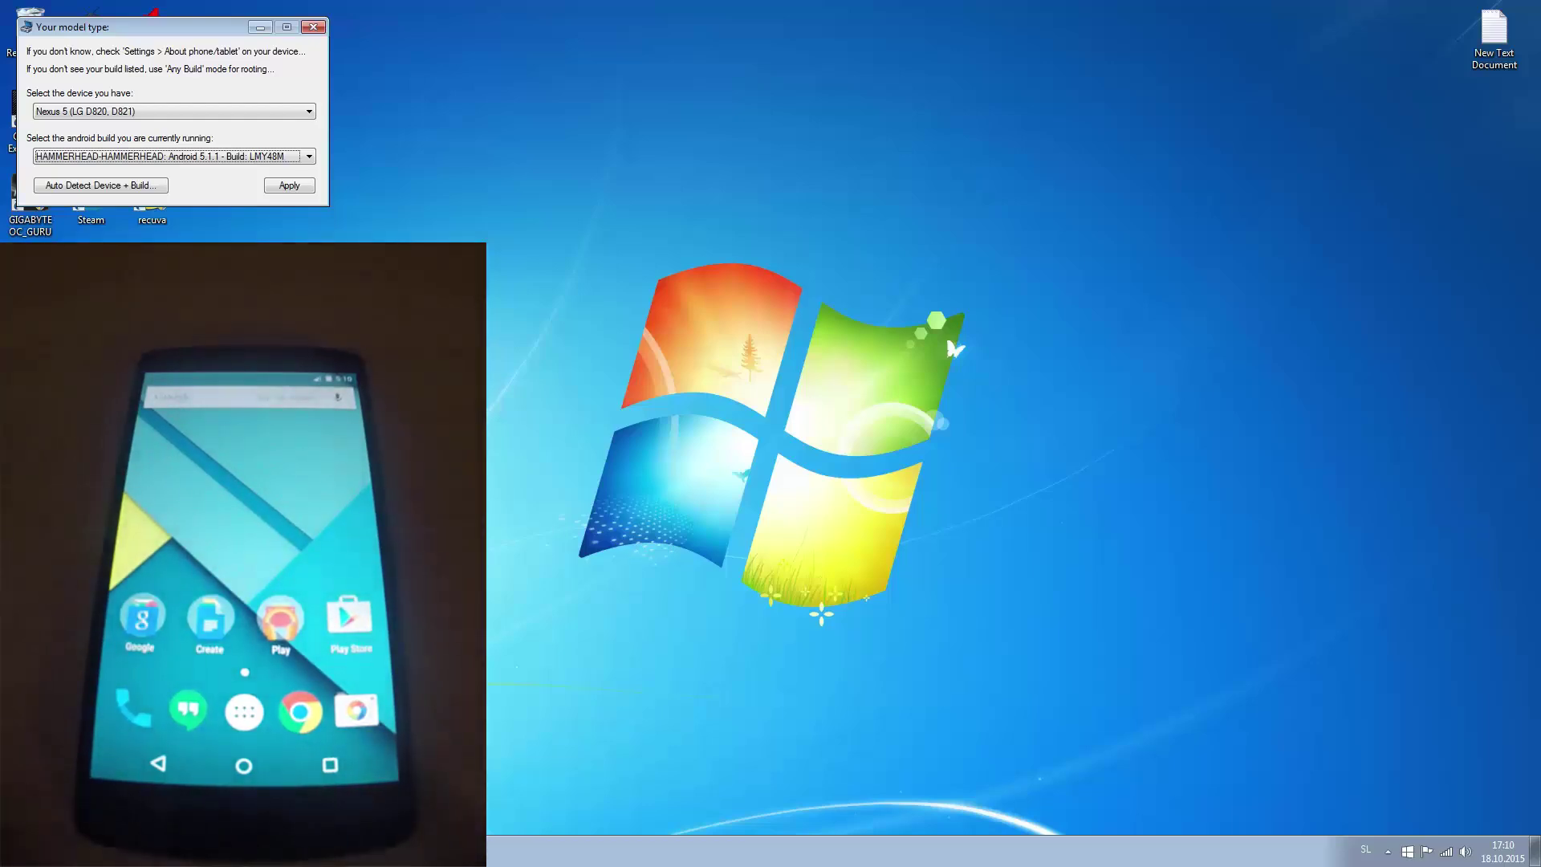
left_click(291, 186)
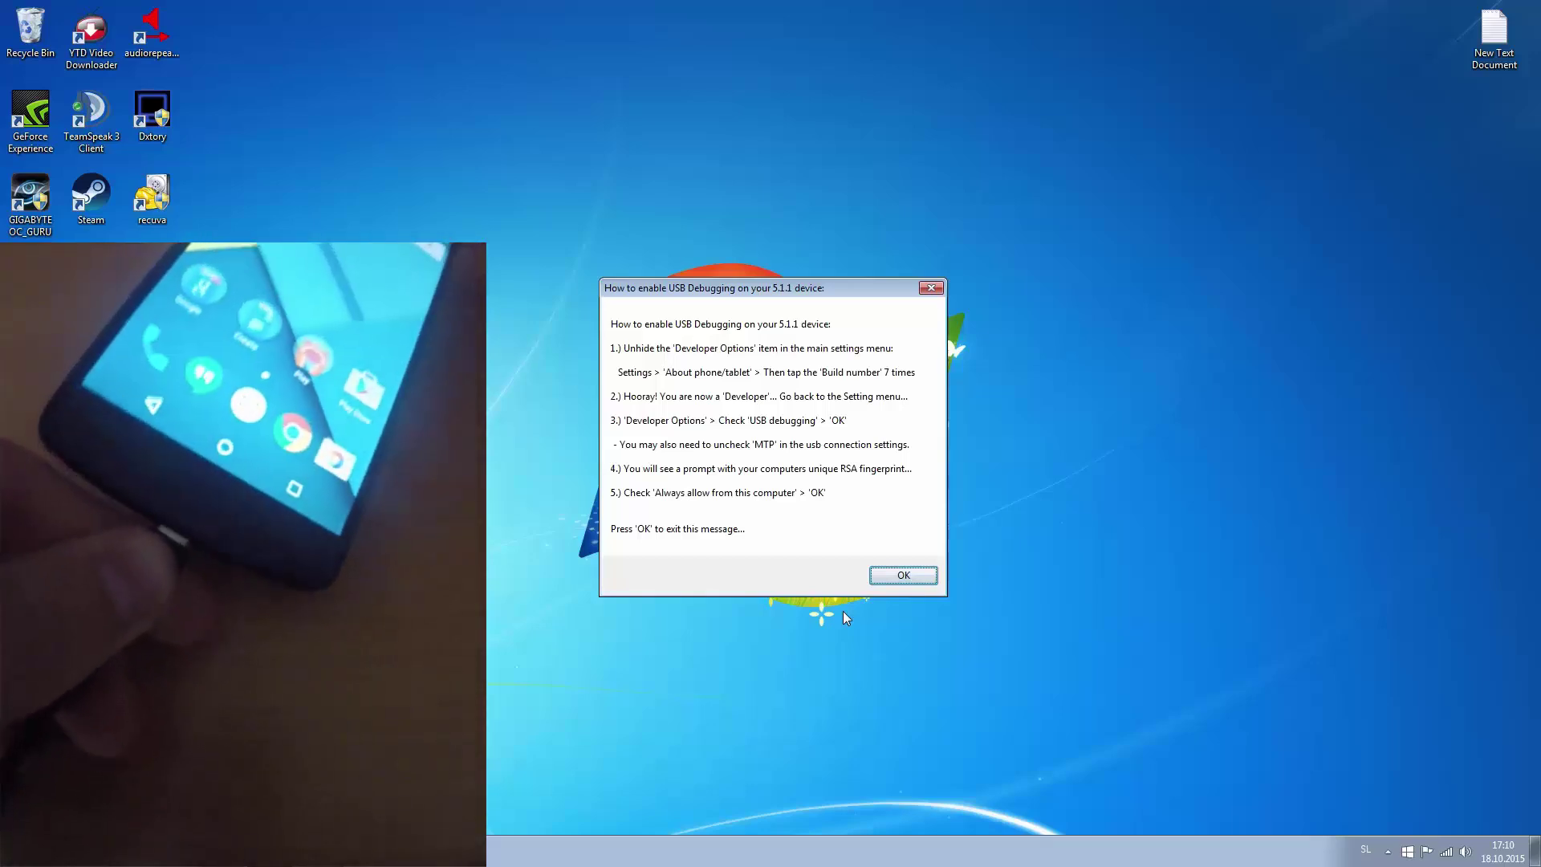
Dismiss the AutoPlay and USB debugging dialogs, download all missing file dependencies, and continue with Ready!
left_click(843, 610)
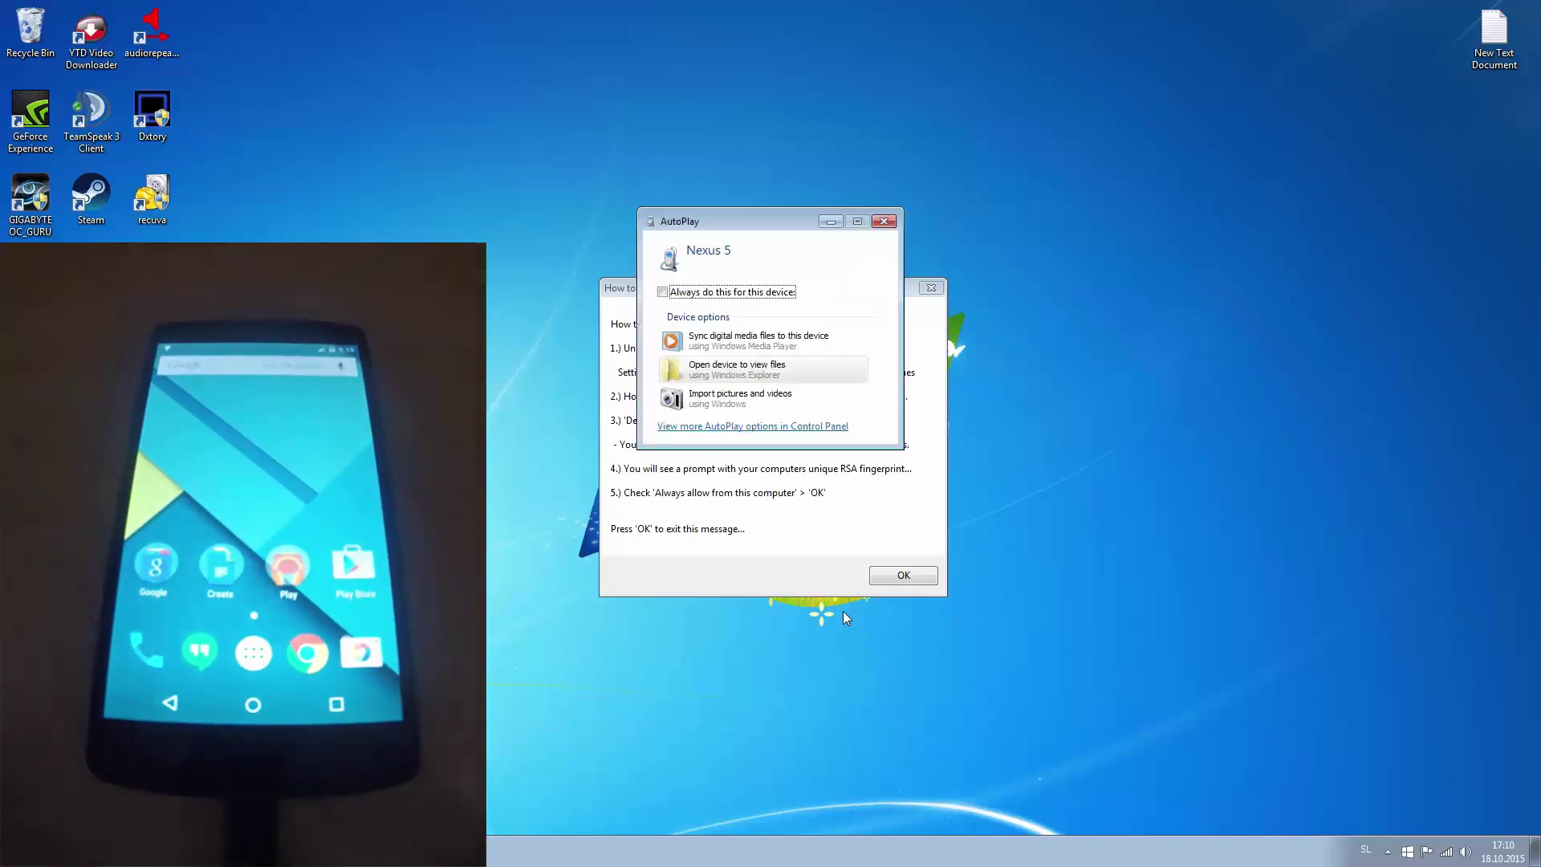
left_click(884, 220)
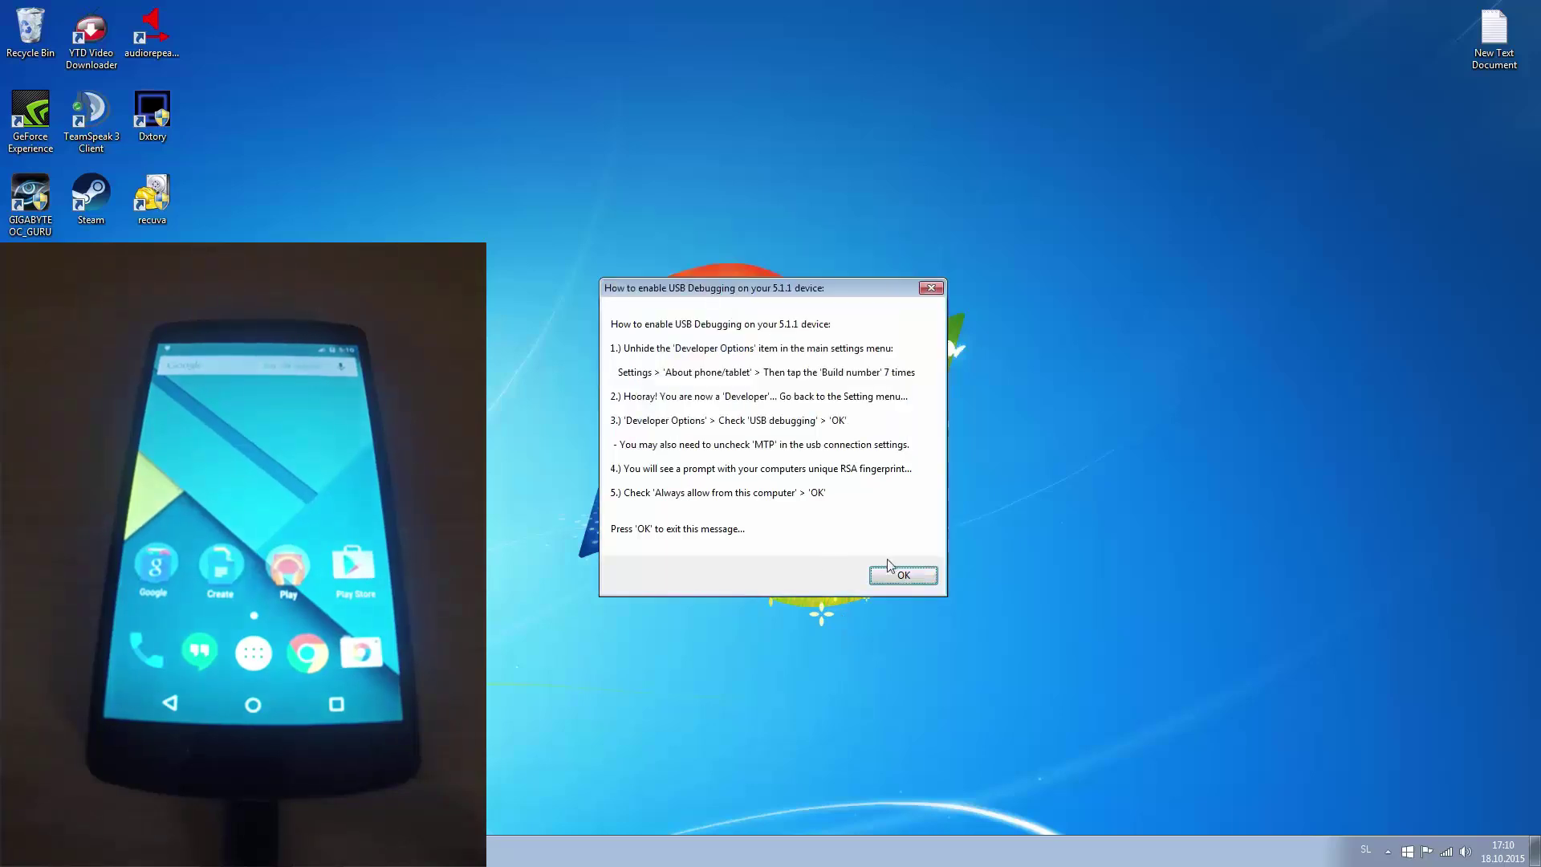
left_click(903, 575)
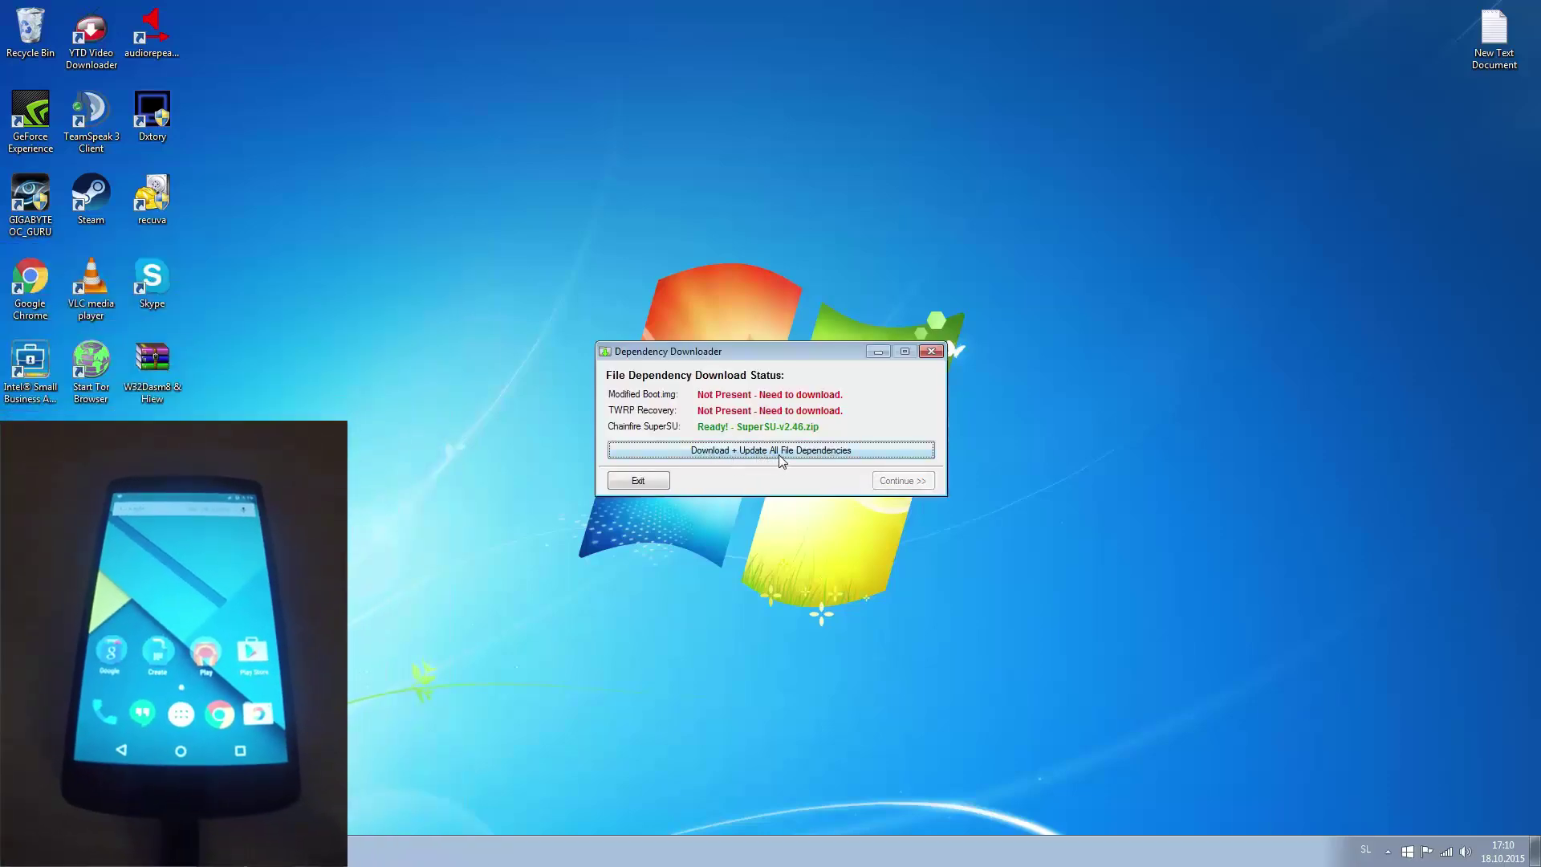
left_click(783, 457)
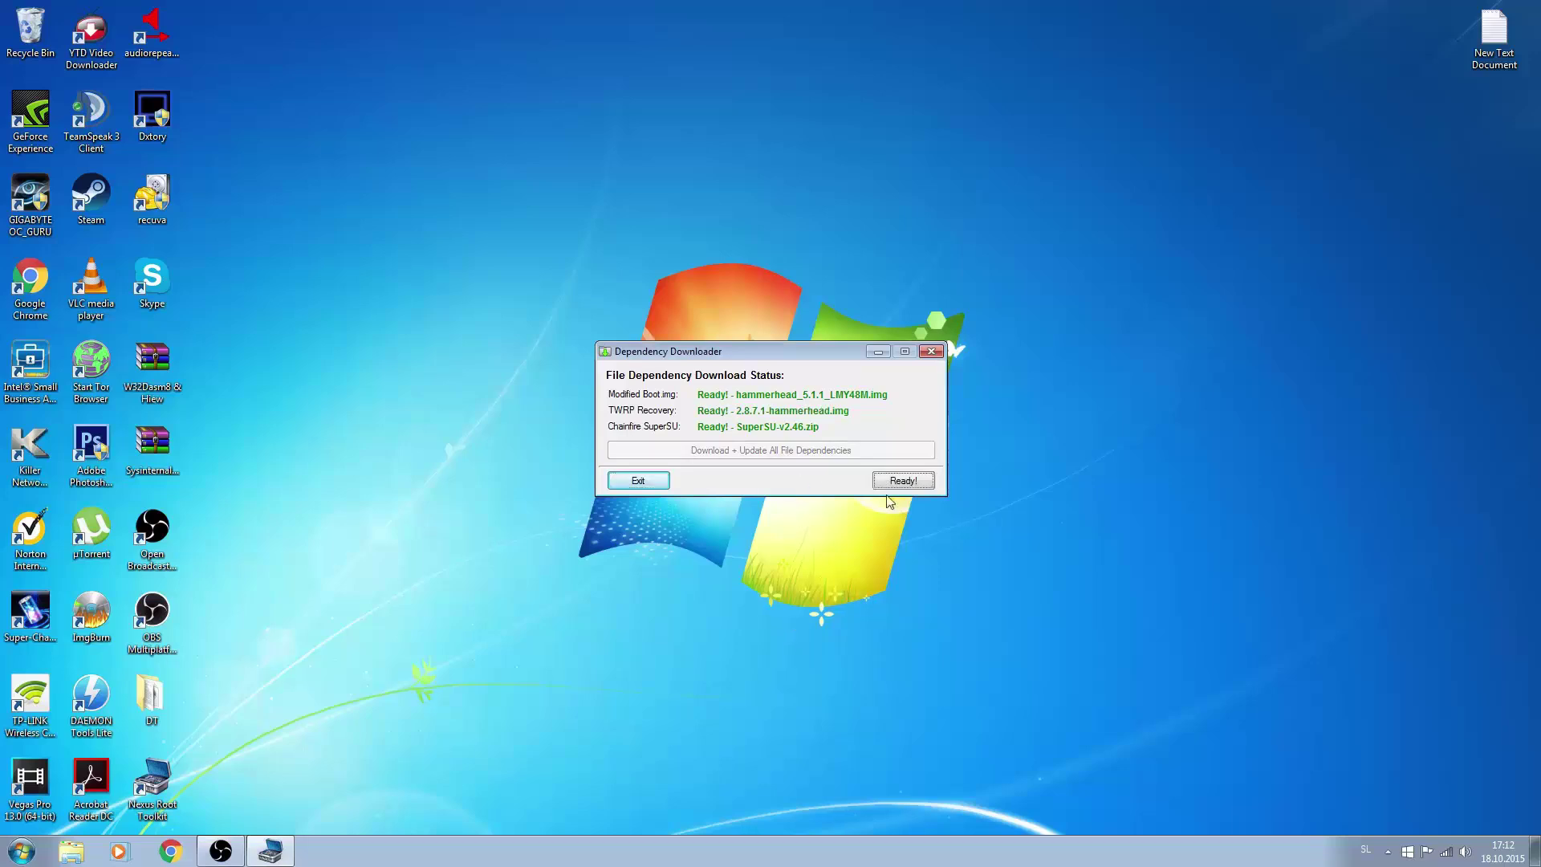
left_click(890, 482)
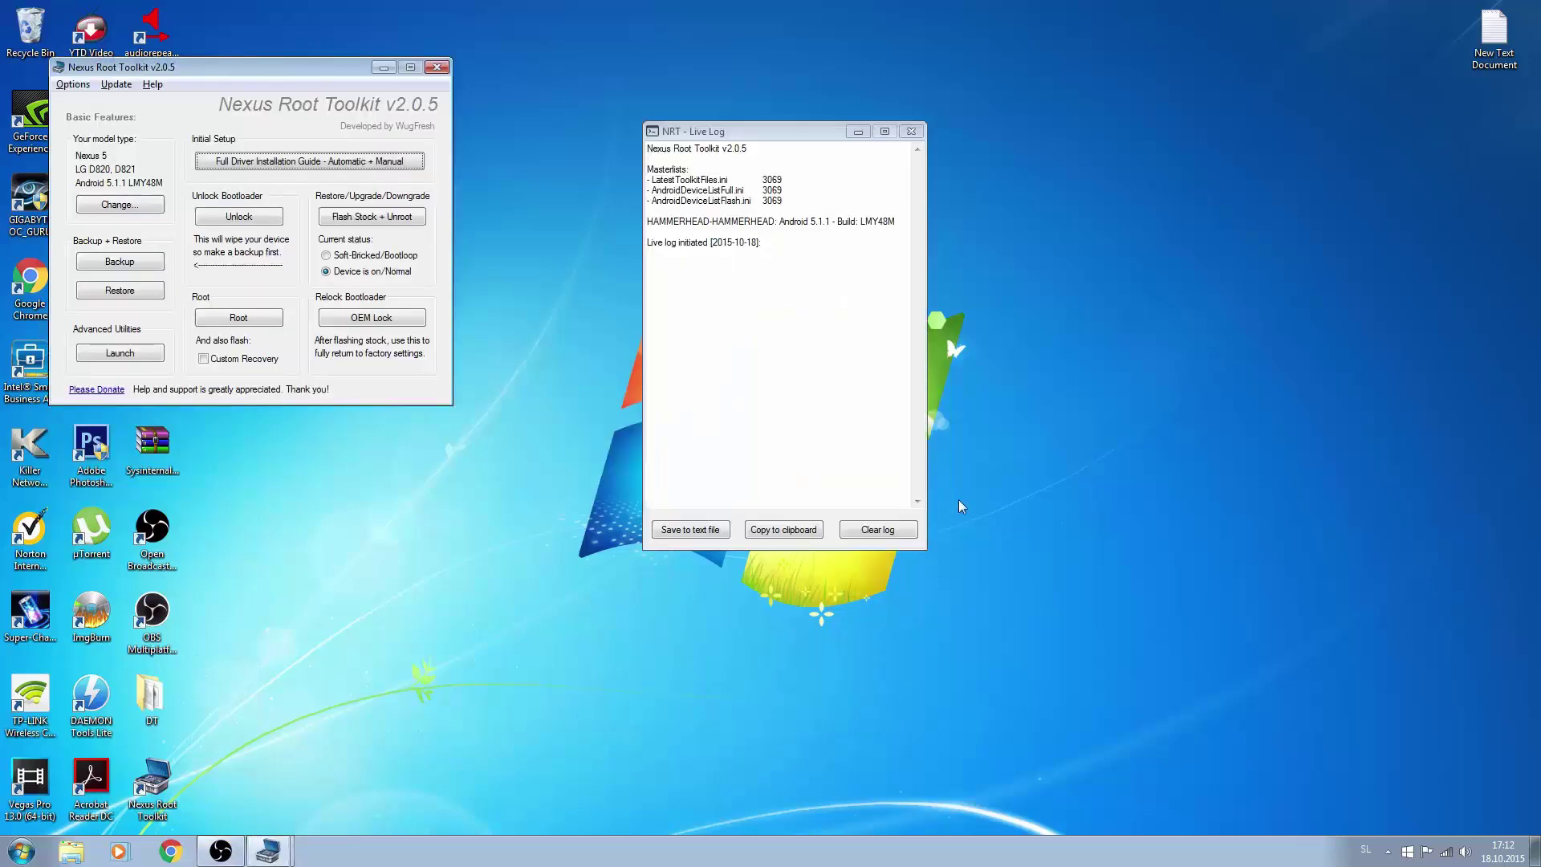
Move the toolkit window aside and start the bootloader unlock, accepting that the phone will be wiped
left_click_drag(309, 73, 413, 144)
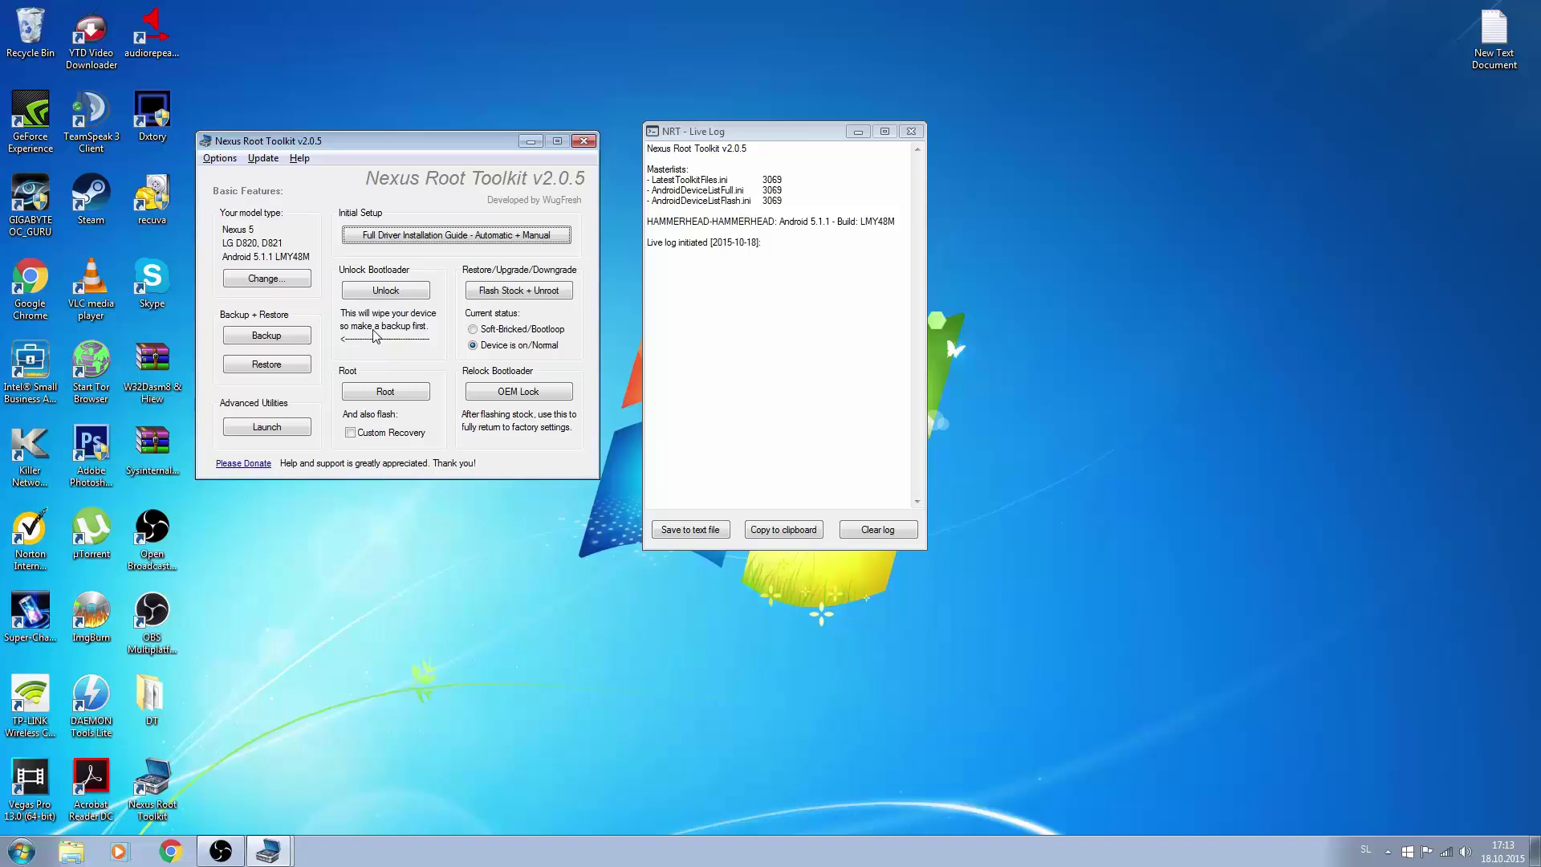
left_click(386, 290)
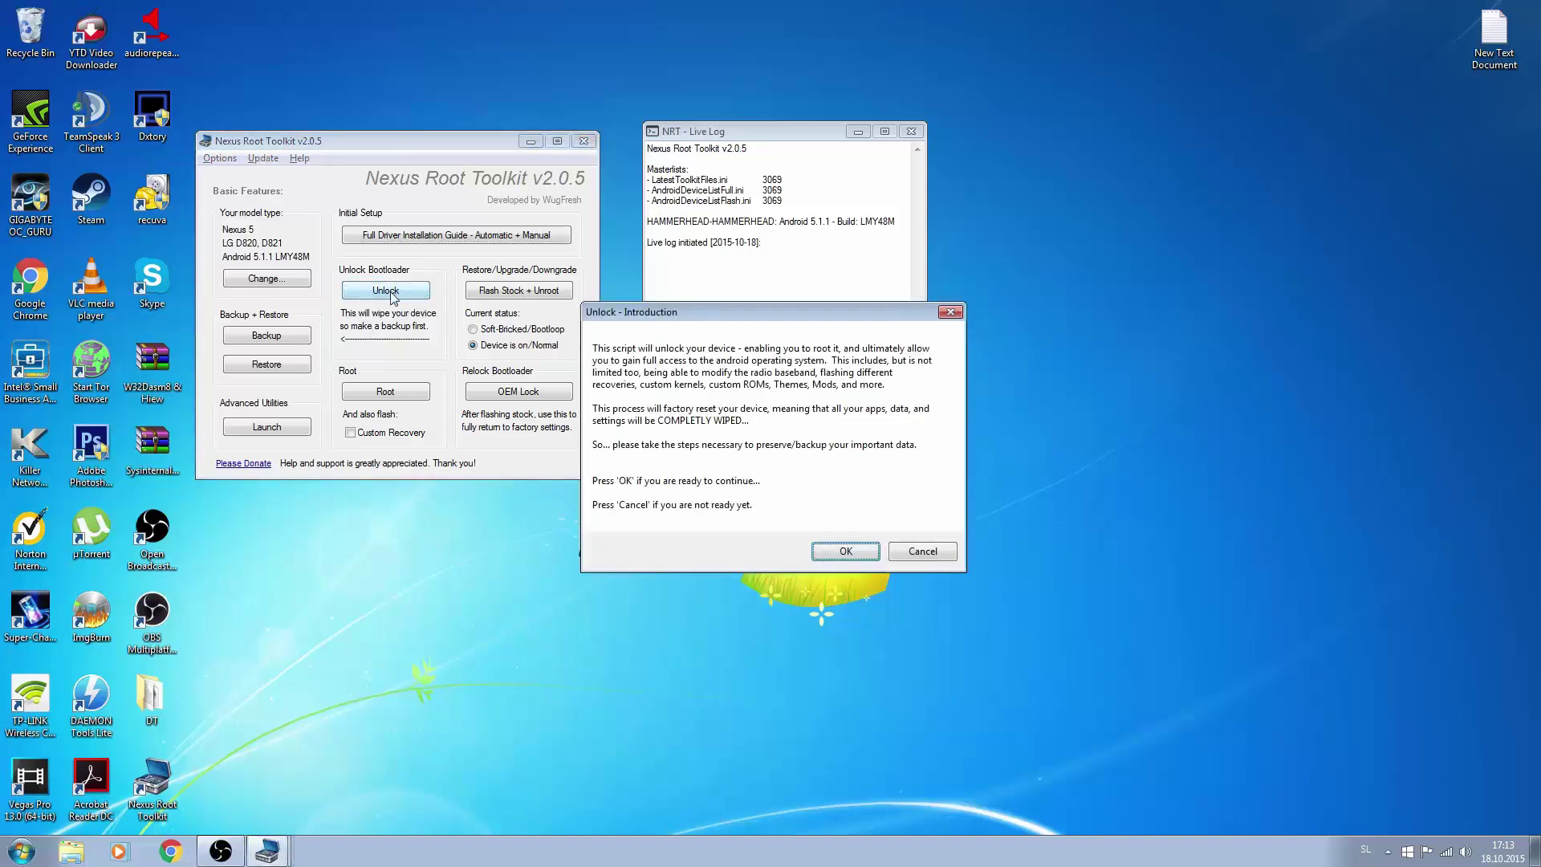
left_click(846, 552)
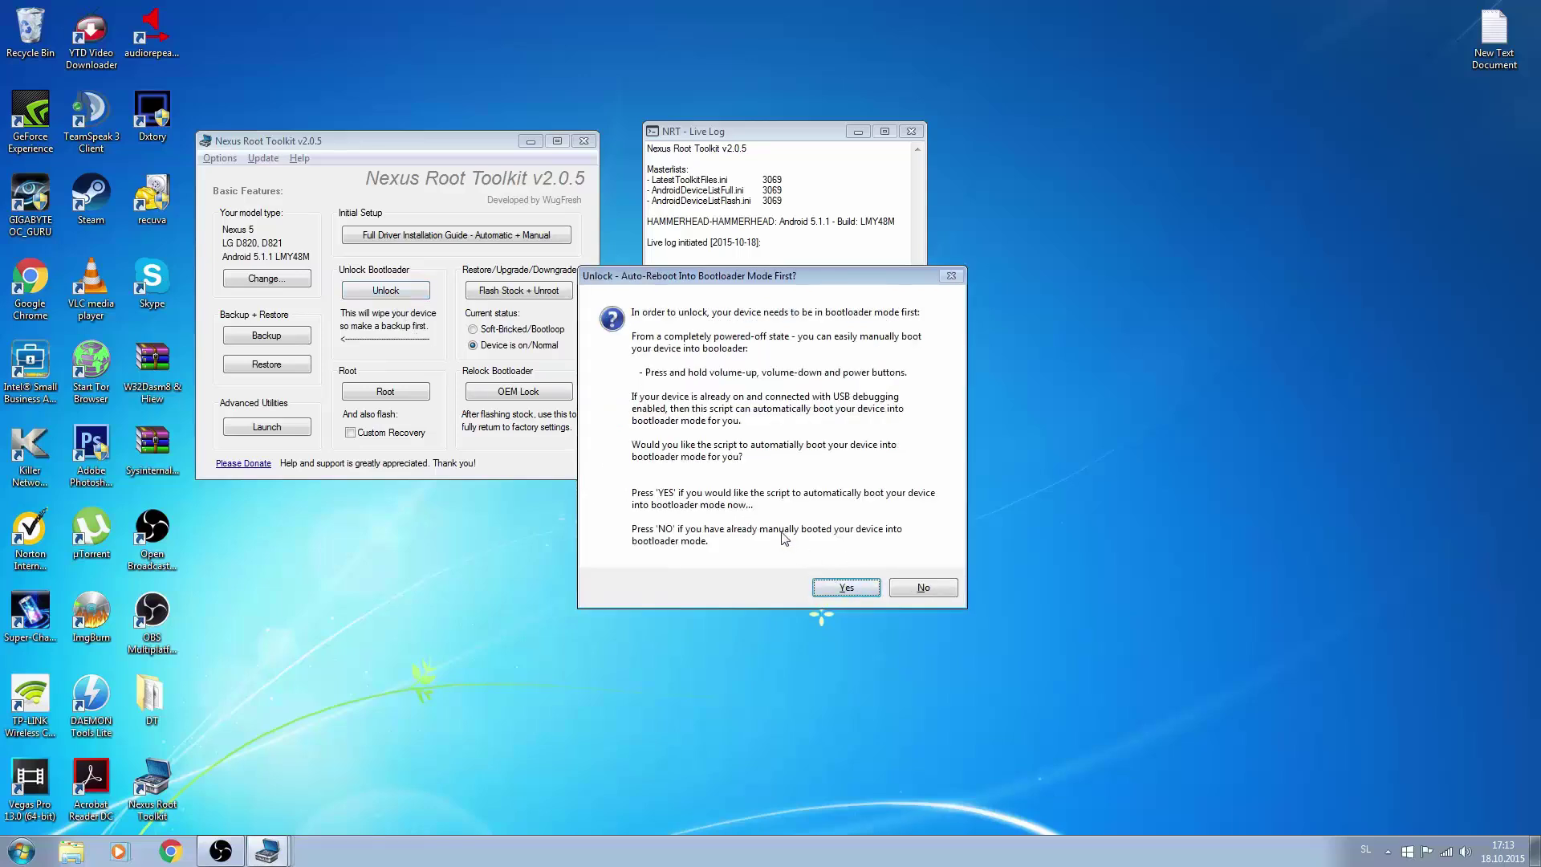
Let the toolkit auto-reboot the Nexus 5 into bootloader mode for the unlock
left_click(841, 588)
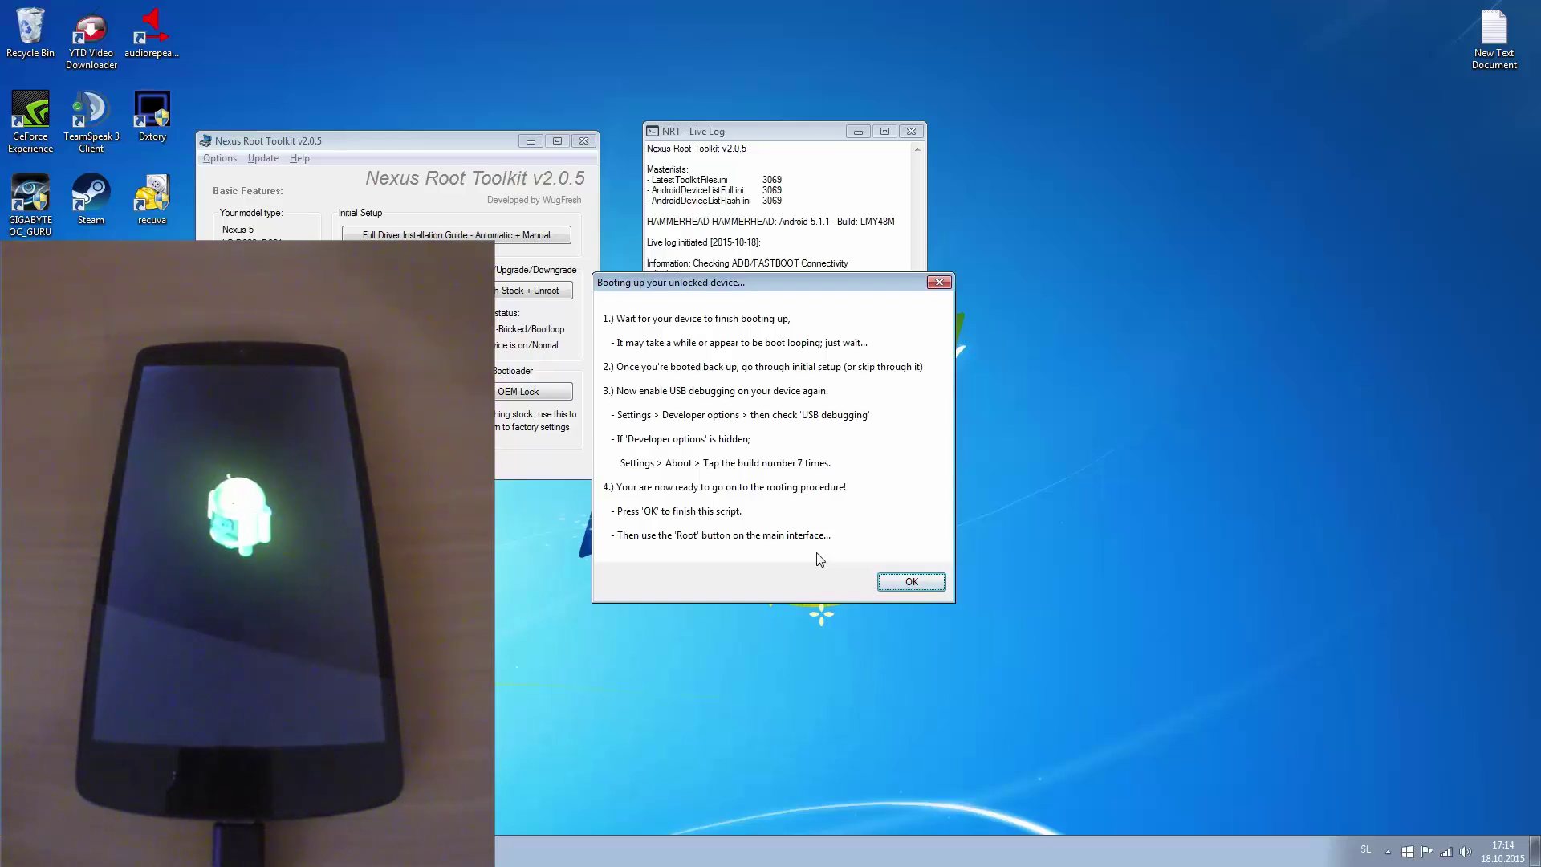
Finish the unlock script and close the Nexus 5 AutoPlay prompt
left_click(912, 582)
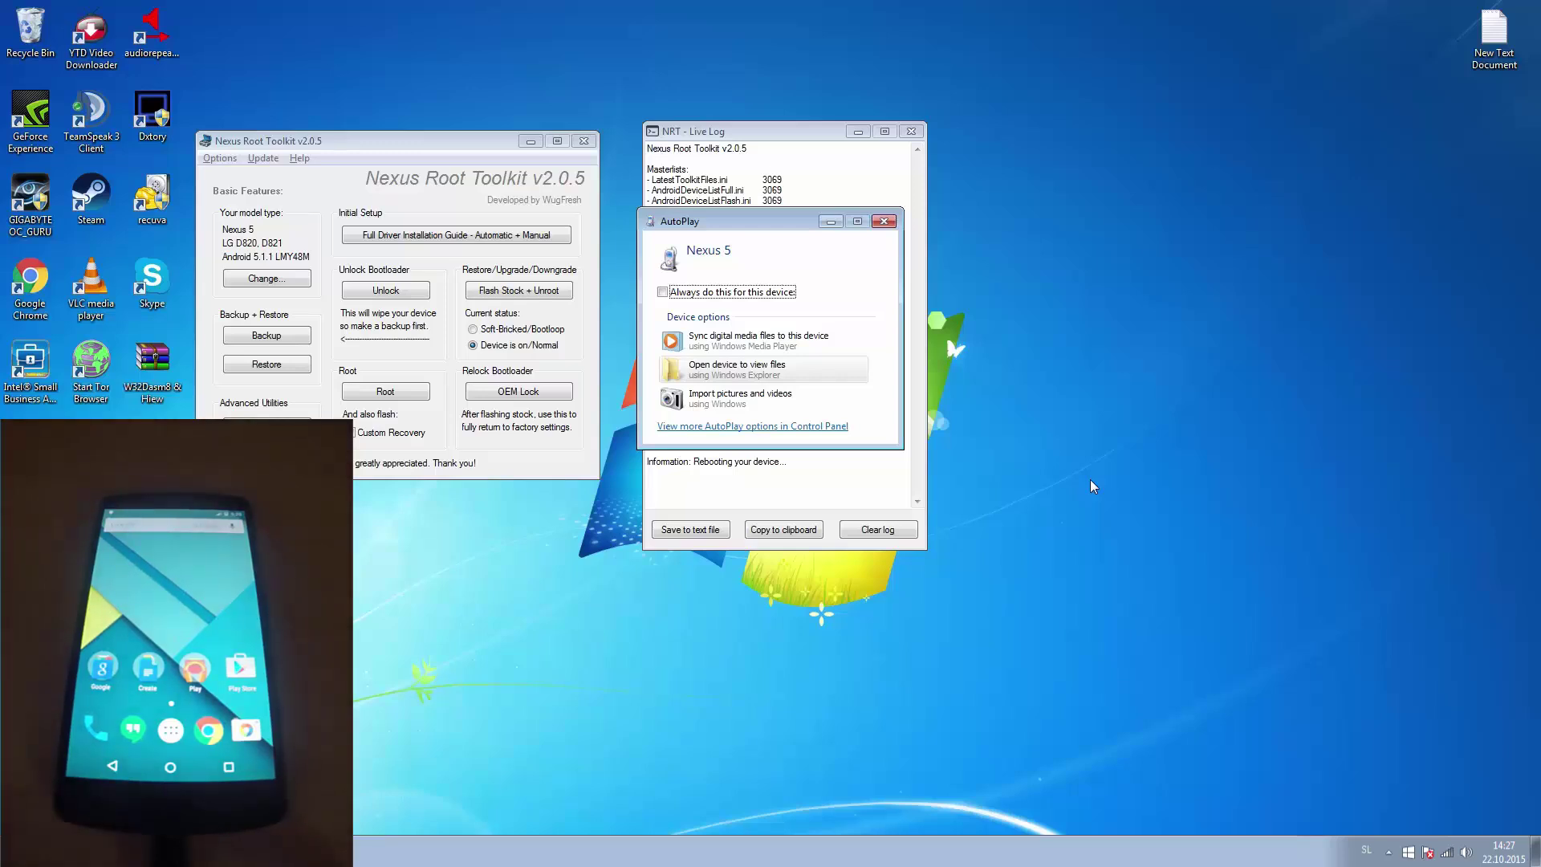
left_click(883, 221)
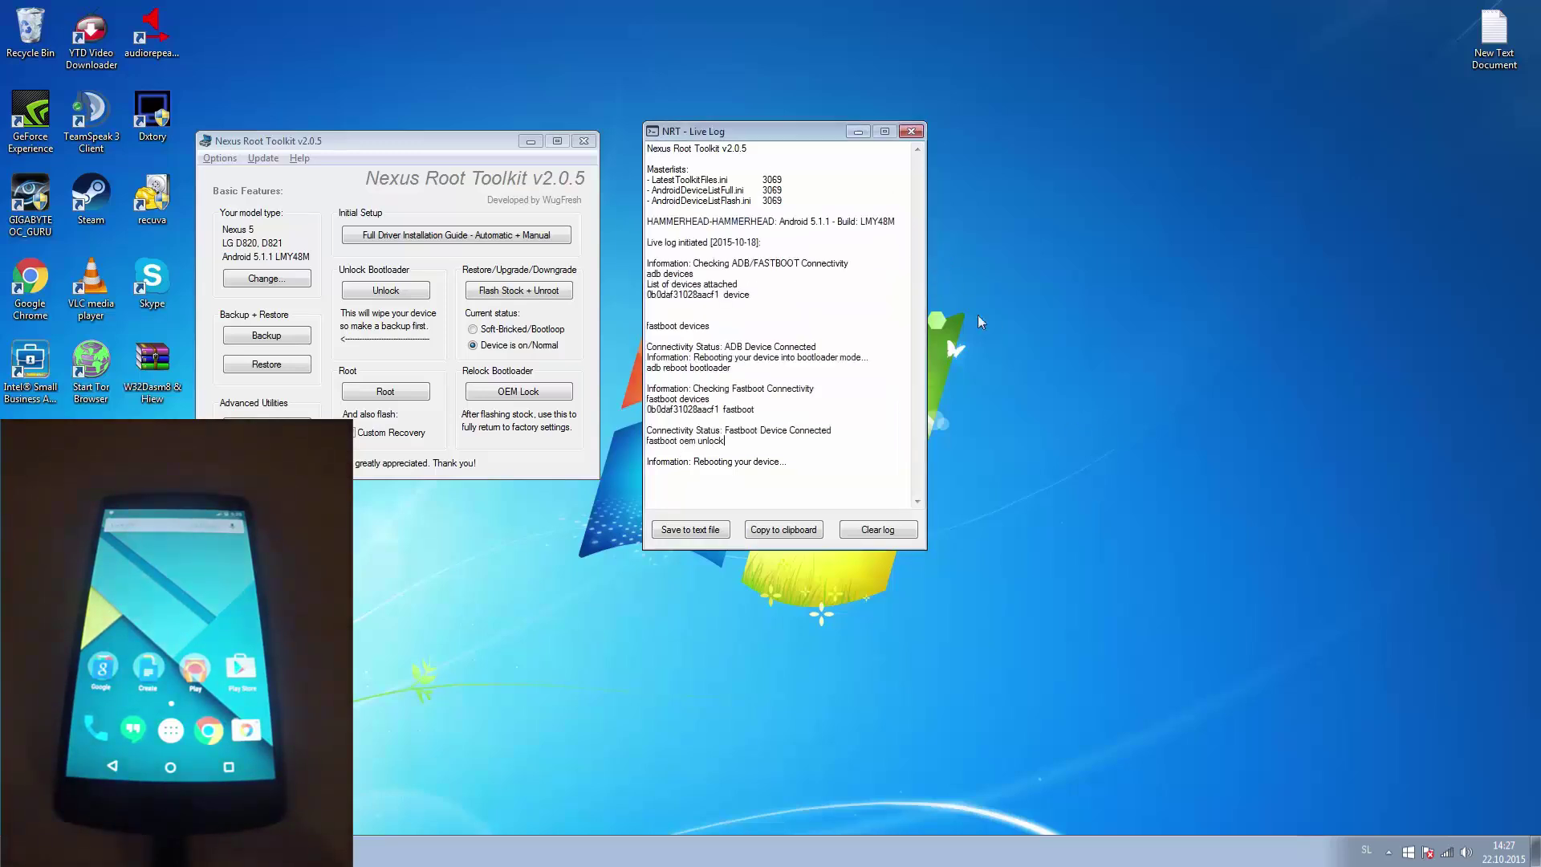
Start and confirm the Nexus 5 root procedure, closing the AutoPlay prompt that reappears
left_click(396, 394)
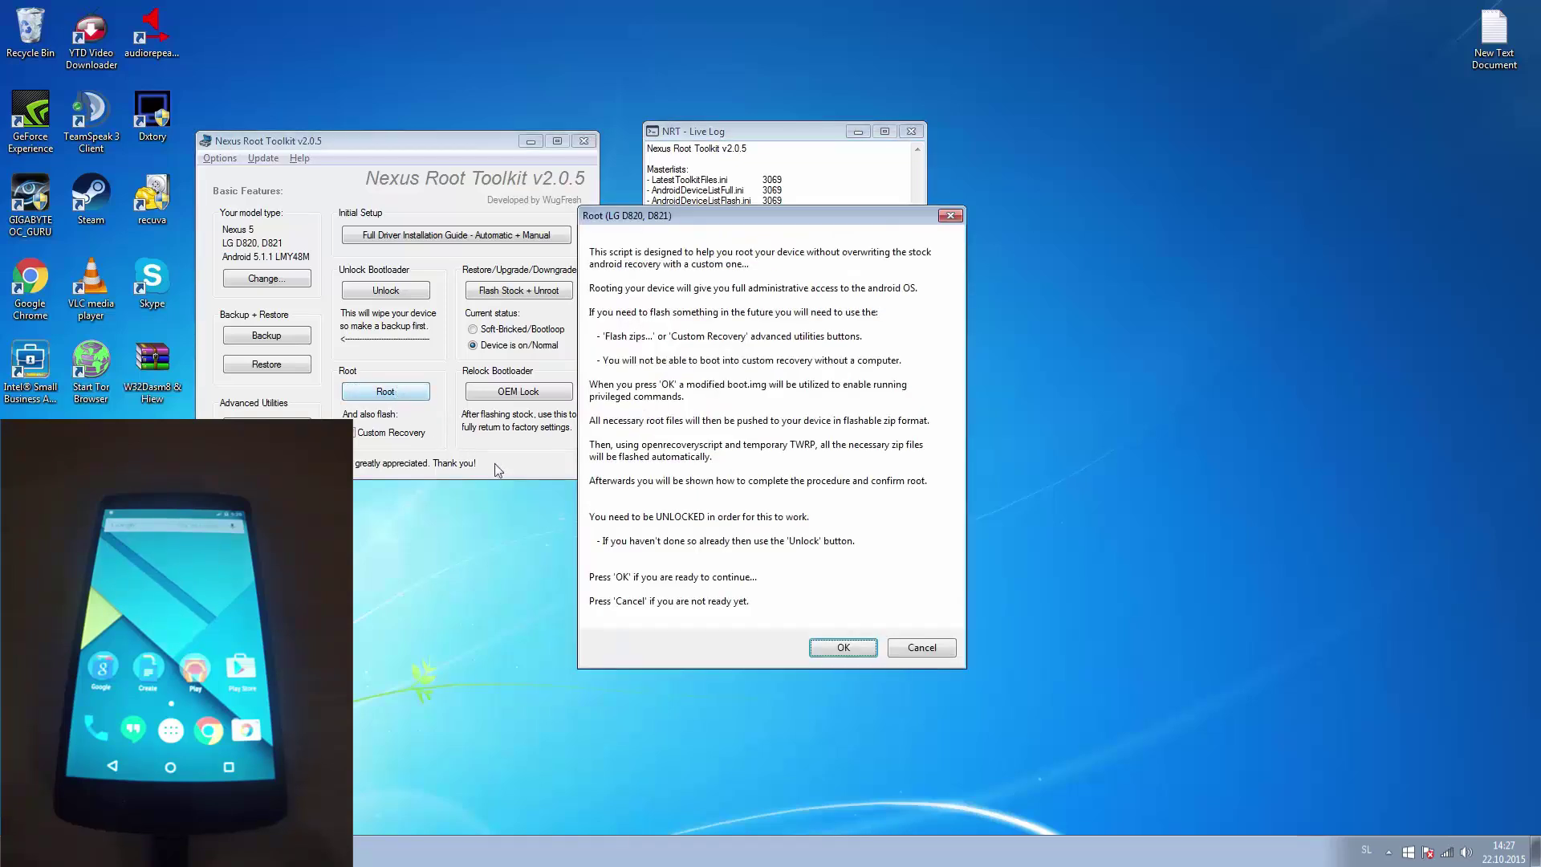
left_click(844, 647)
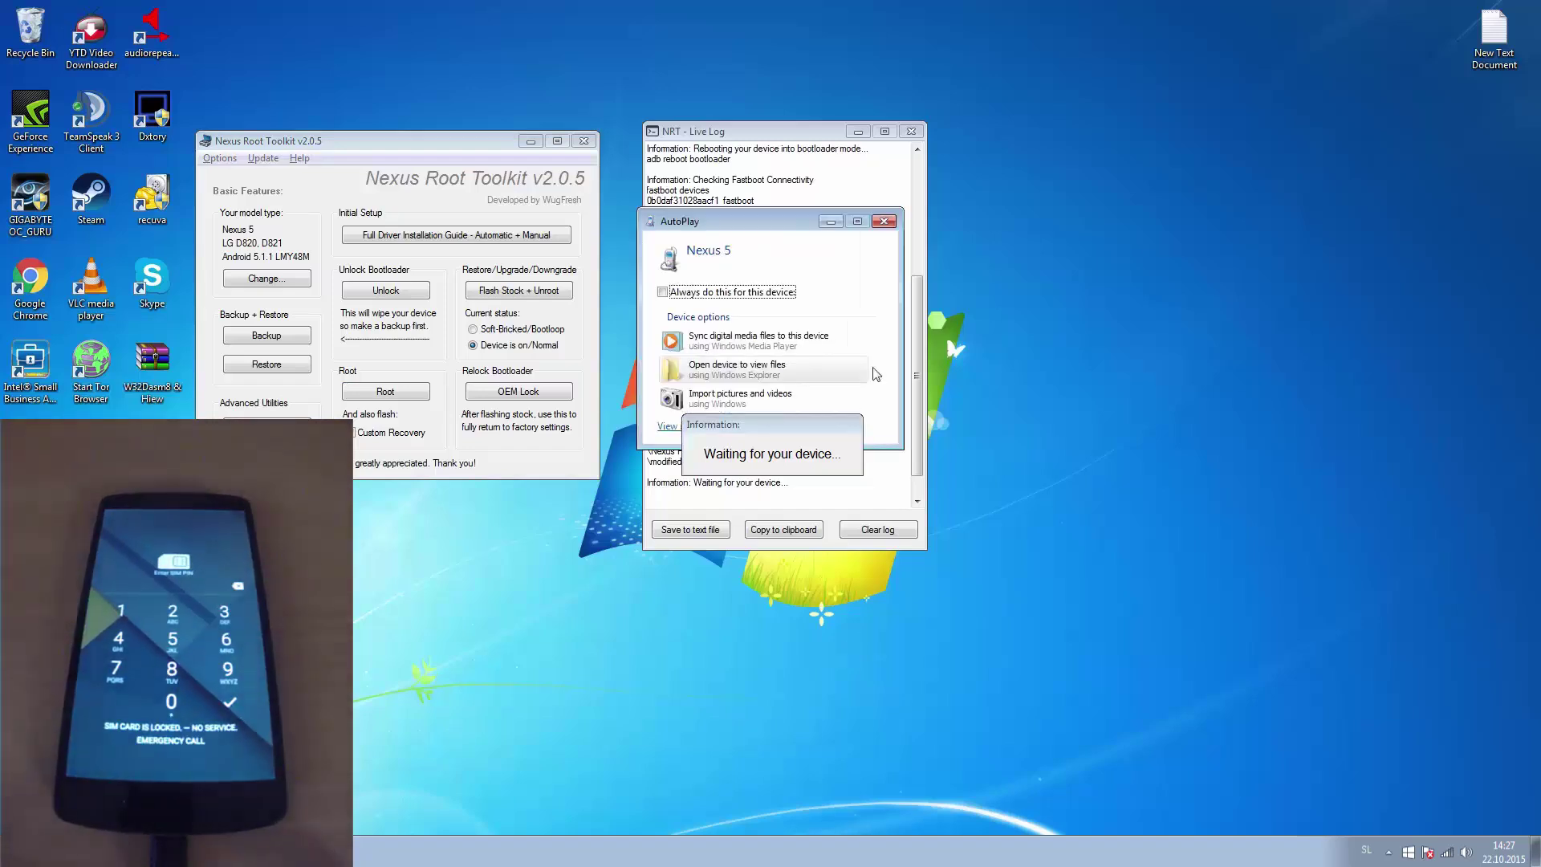
left_click(883, 222)
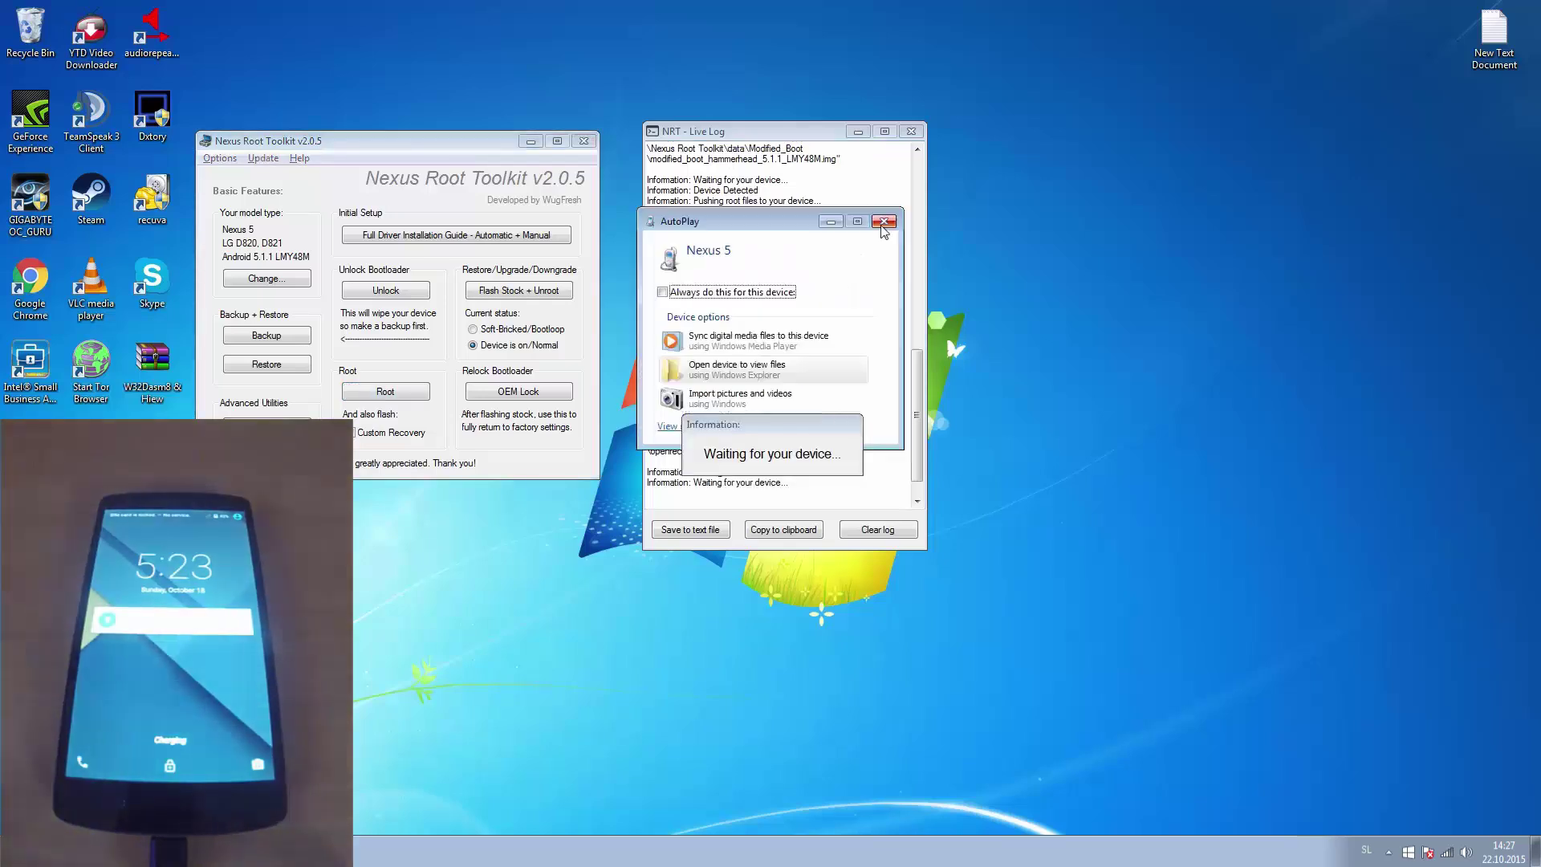
Close the AutoPlay prompt again while rooting continues through the temporary TWRP boot
left_click(884, 221)
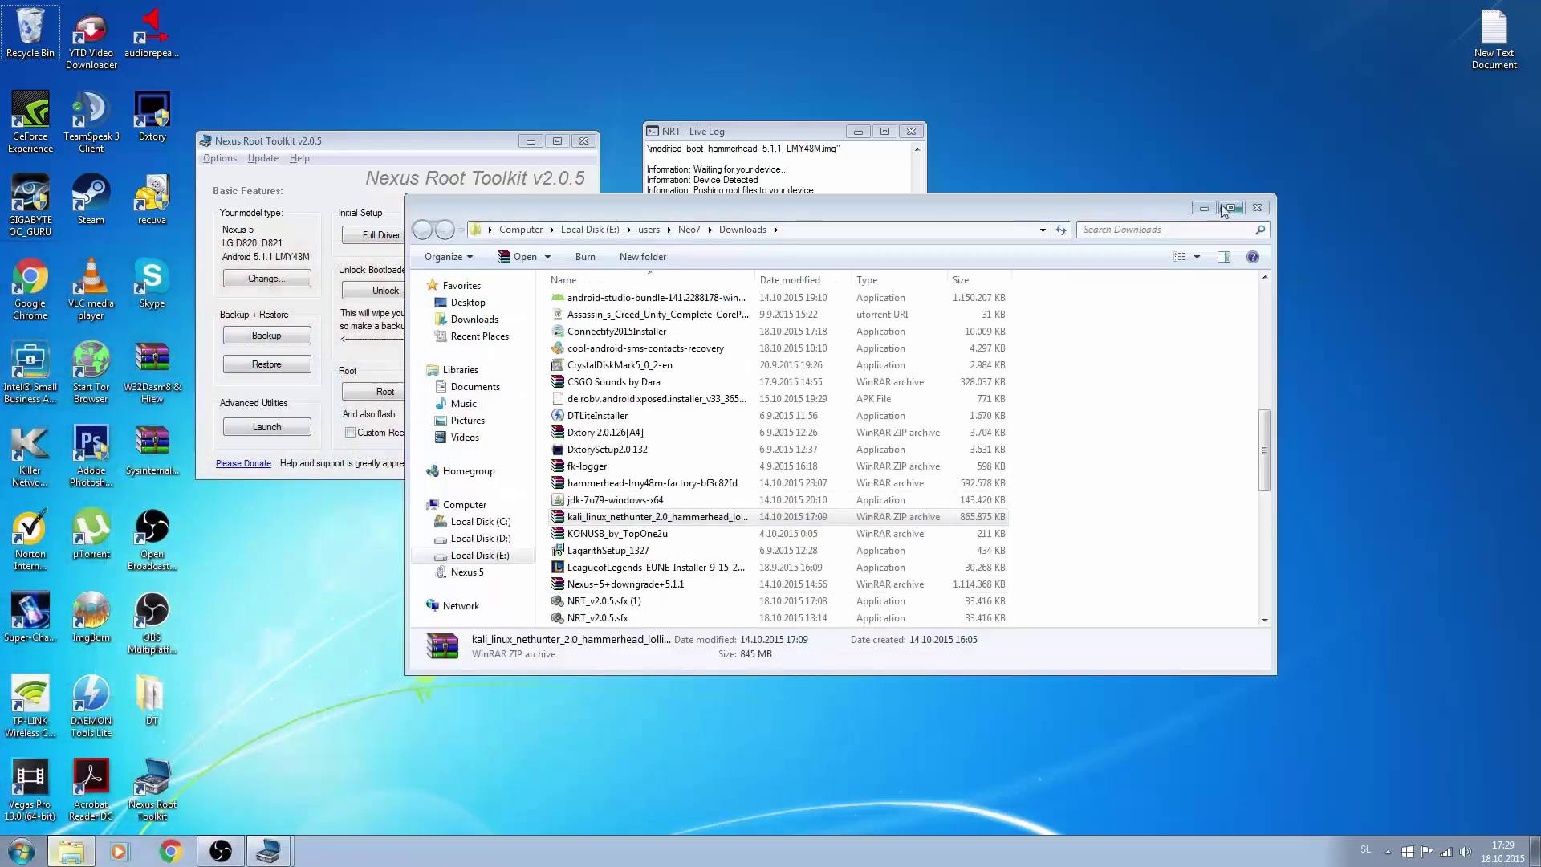
Close the Downloads folder, return to Chrome, and open the Kali Linux NetHunter search result
left_click(1203, 208)
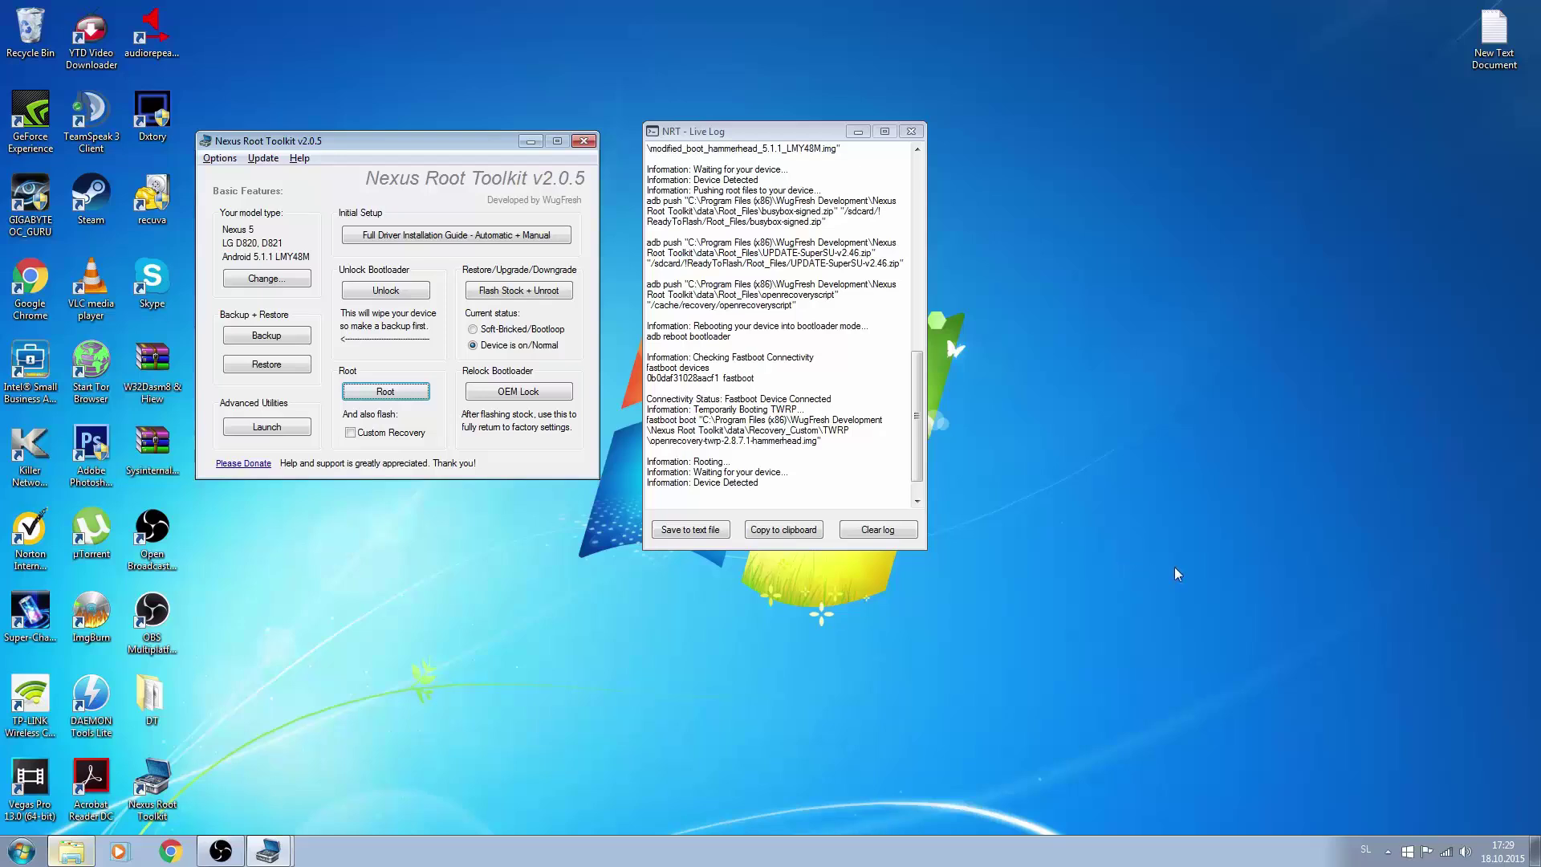
left_click(169, 853)
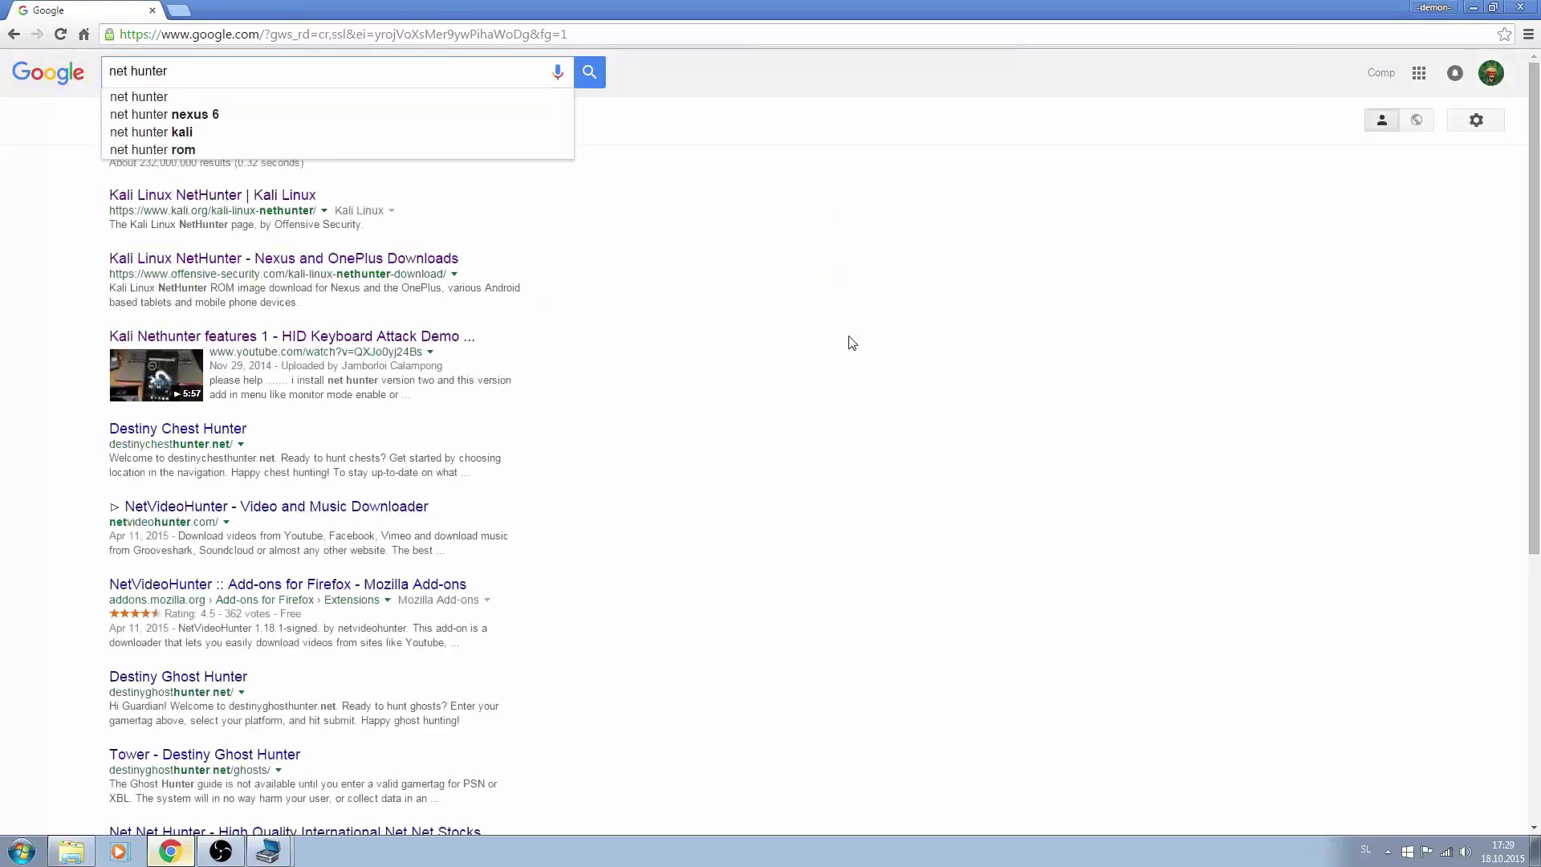
left_click(305, 195)
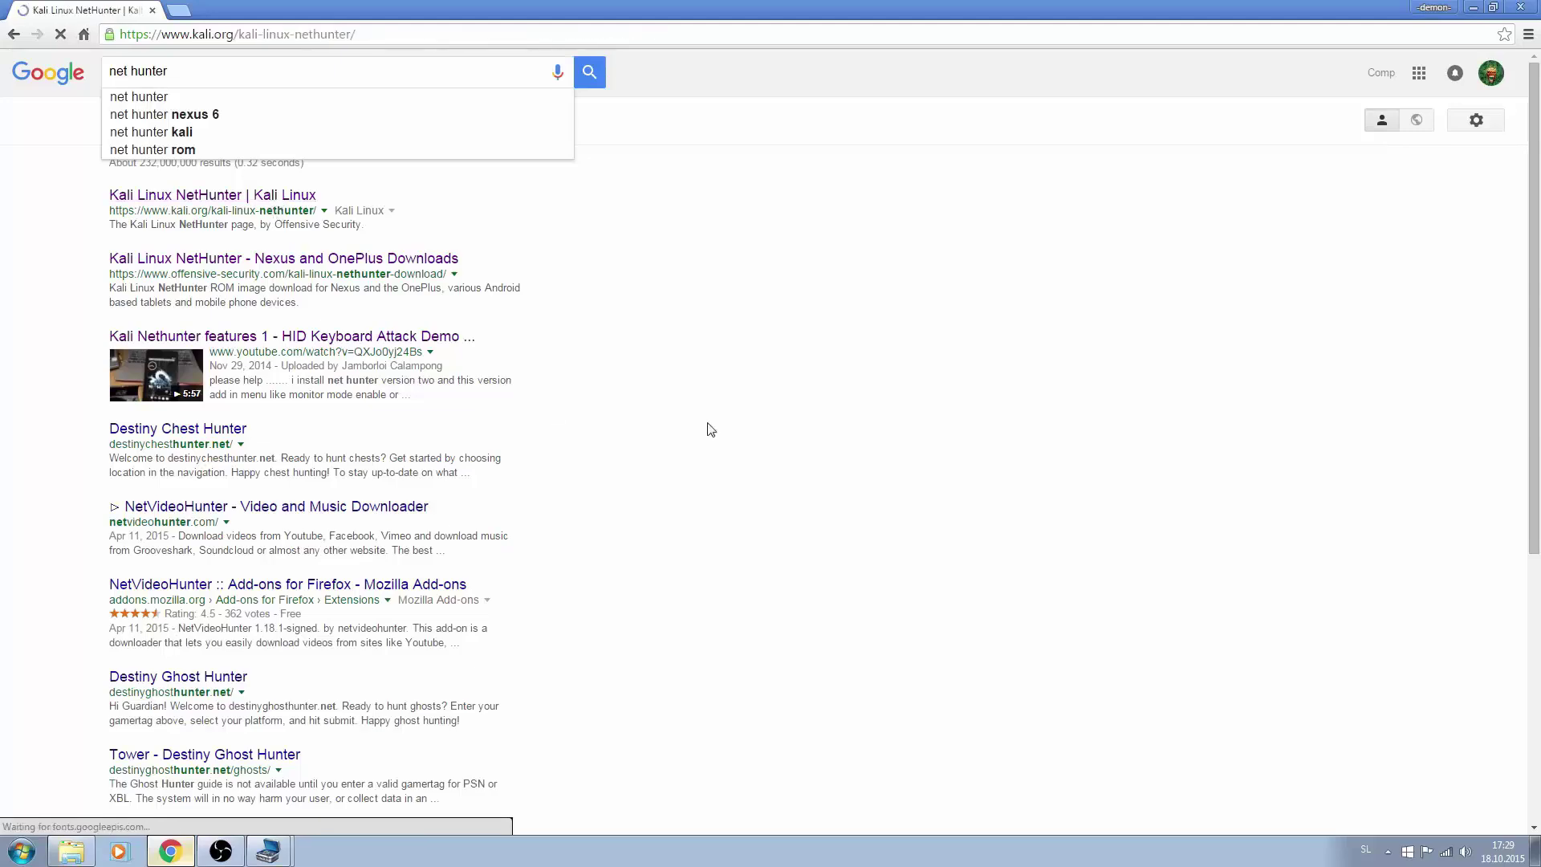
scroll(733, 383, "down", 8)
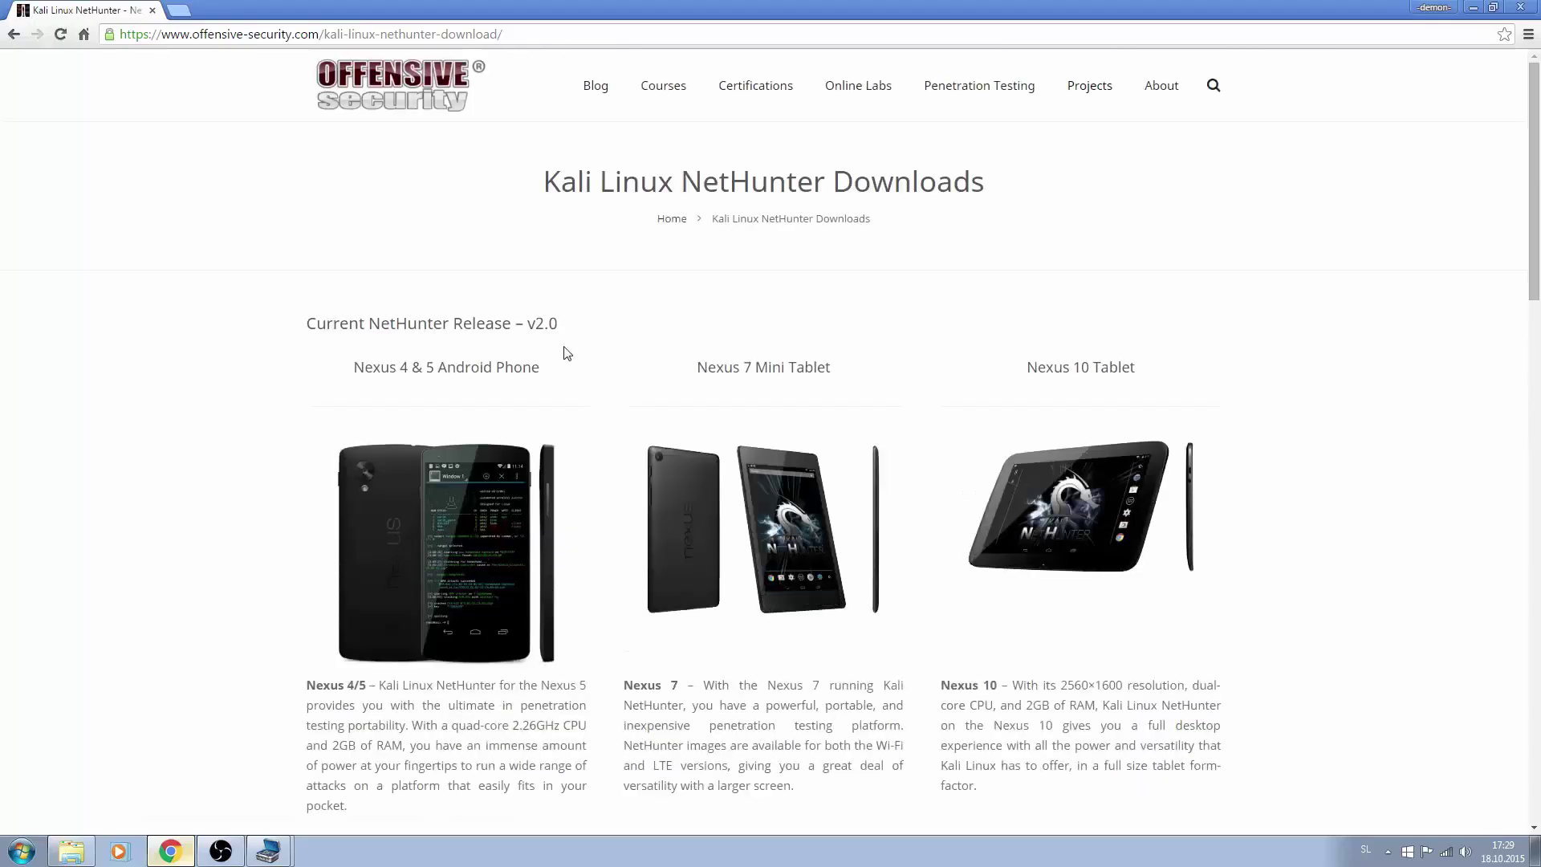
Start downloading the Nexus 5 Lollipop NetHunter 2.0 image from the Offensive Security download table
scroll(566, 351, "down", 10)
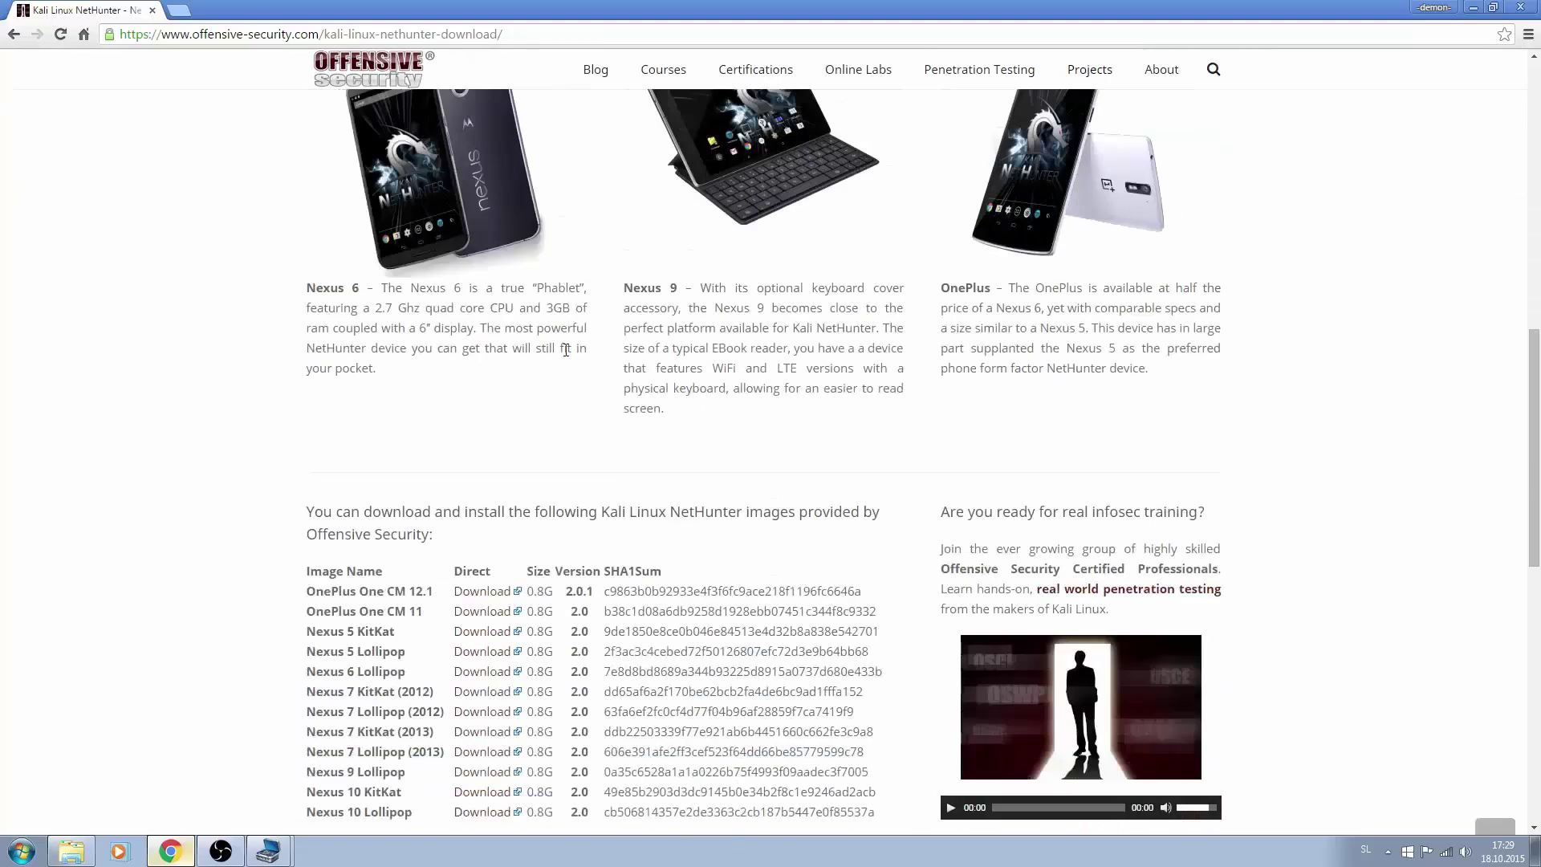
scroll(566, 351, "down", 2)
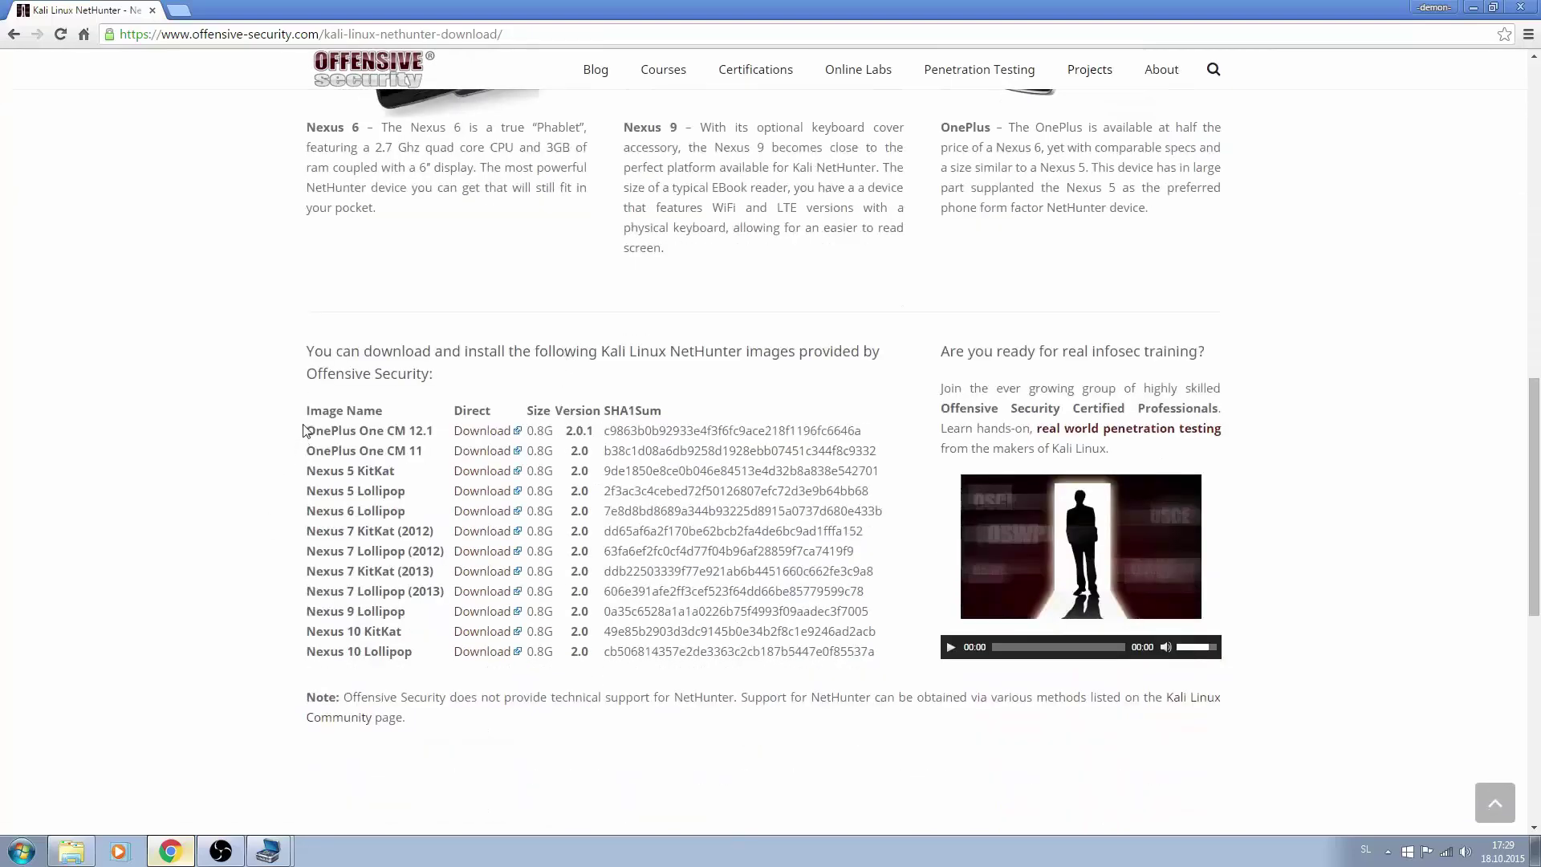
left_click_drag(302, 431, 417, 578)
left_click(394, 554)
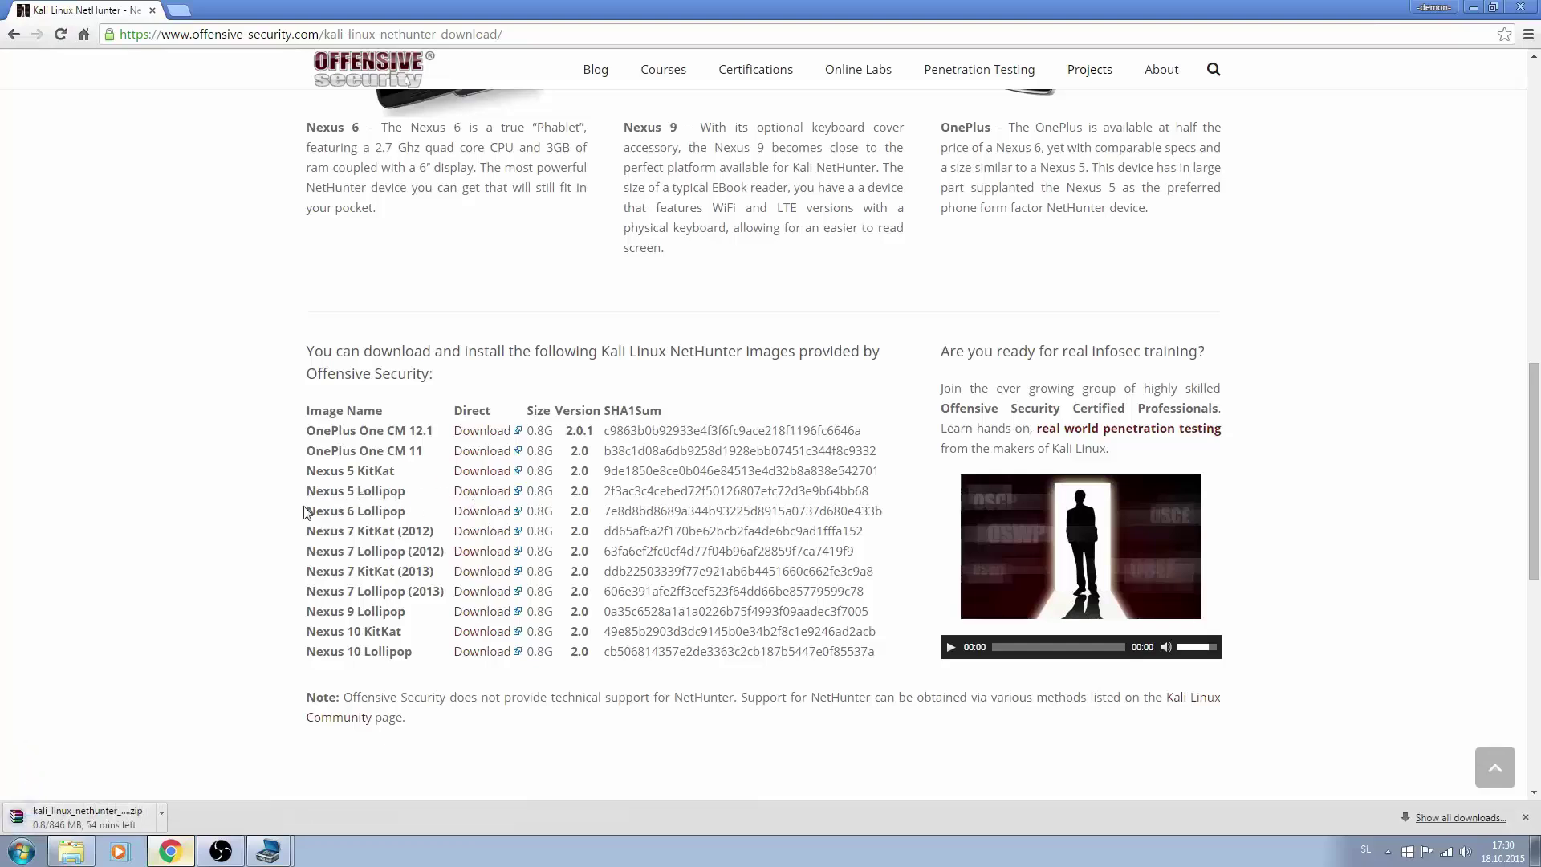
Cancel the running NetHunter zip download in Chrome
left_click_drag(307, 512, 305, 406)
left_click(161, 813)
left_click(217, 775)
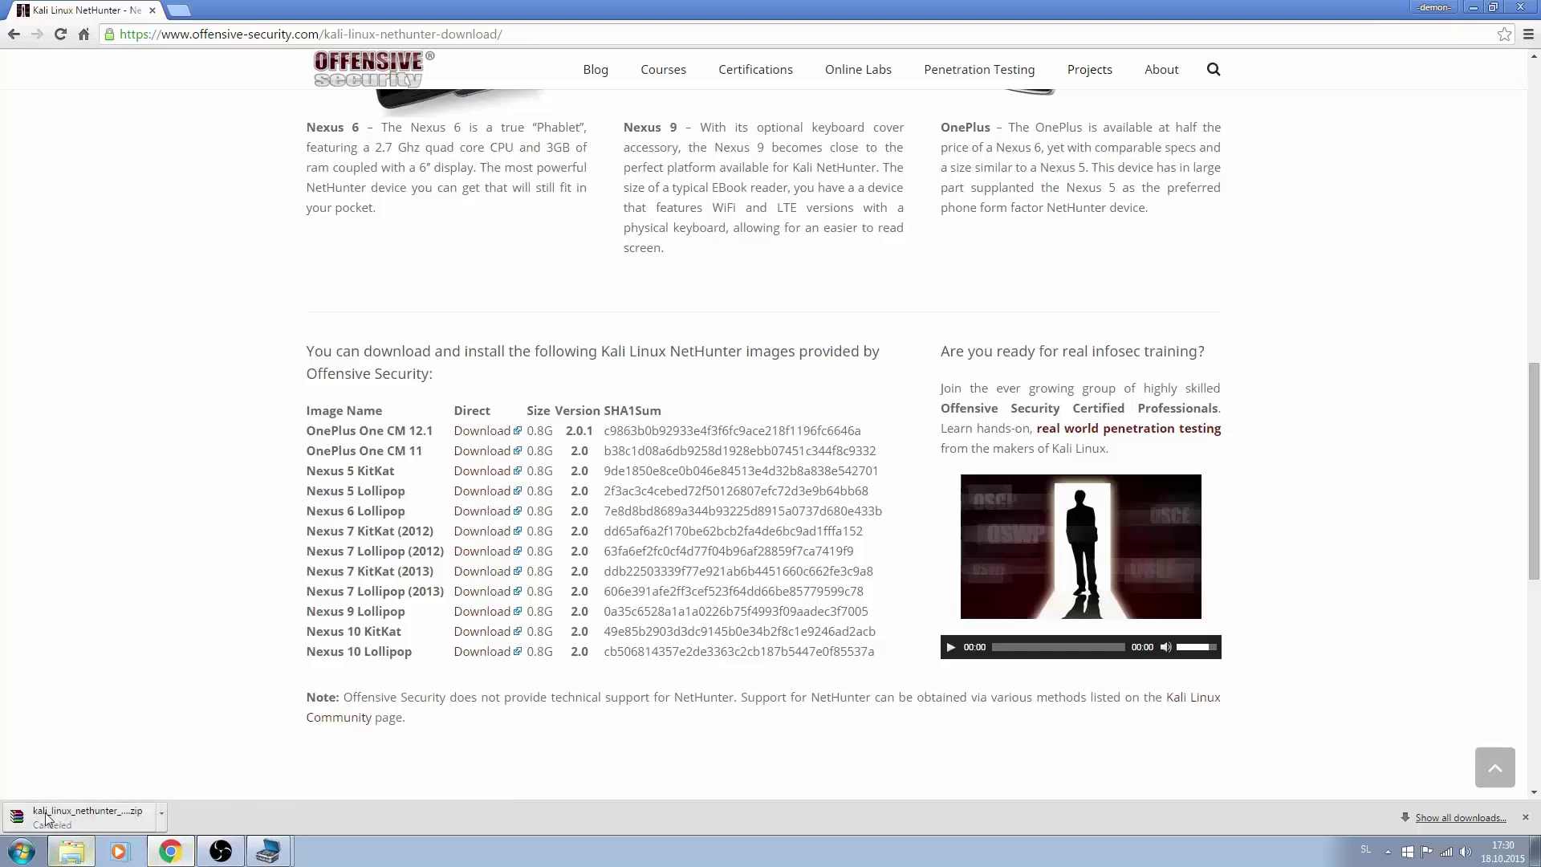
Paste the NetHunter zip into Nexus 5 Internal storage, then skip it after the device-not-responding error
left_click(81, 857)
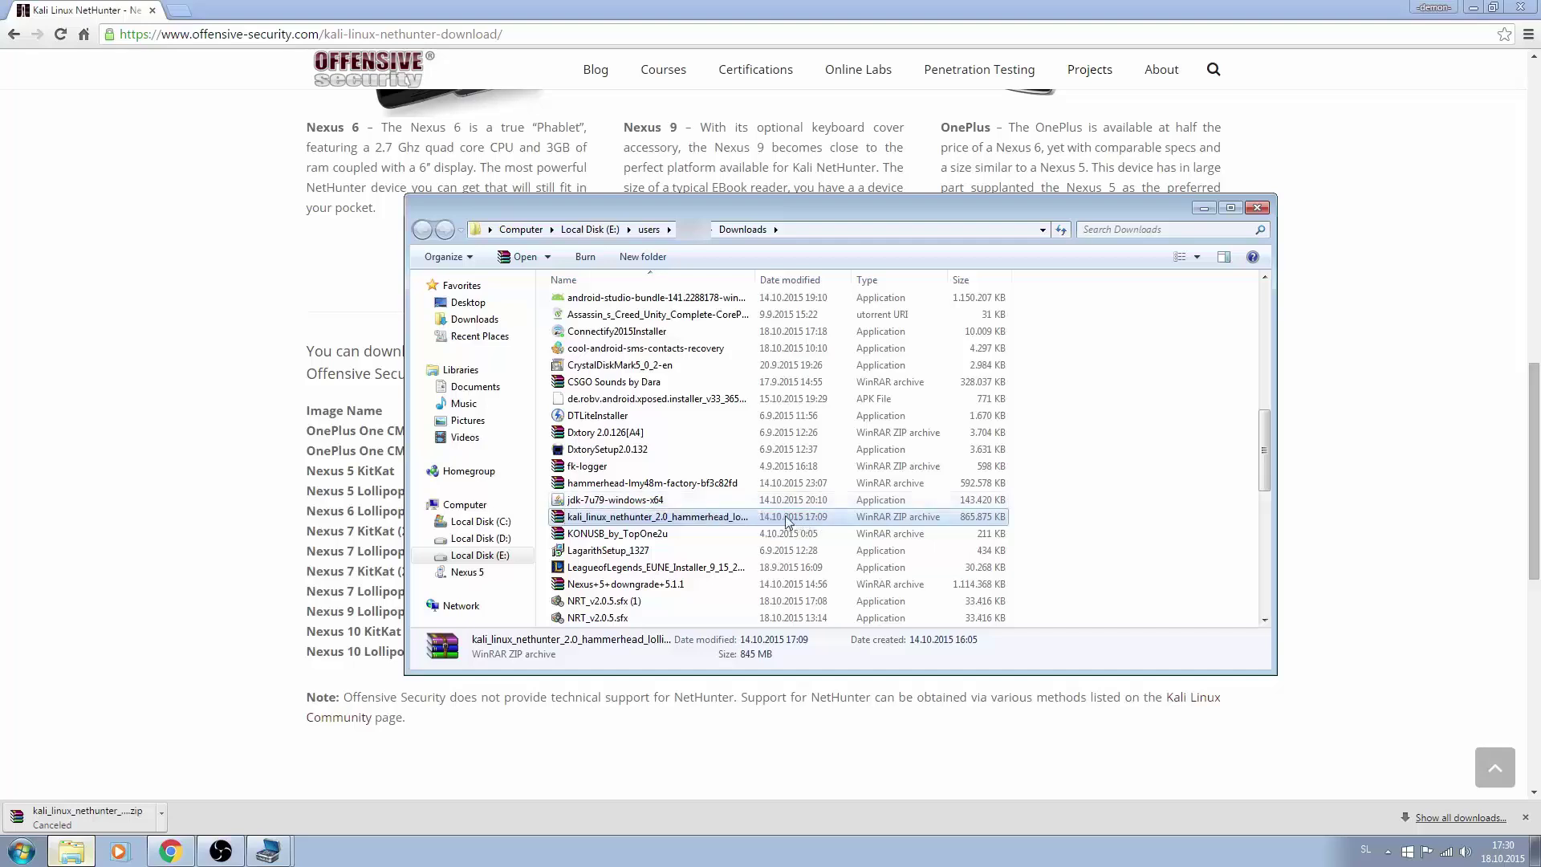
left_click(22, 851)
left_click(253, 610)
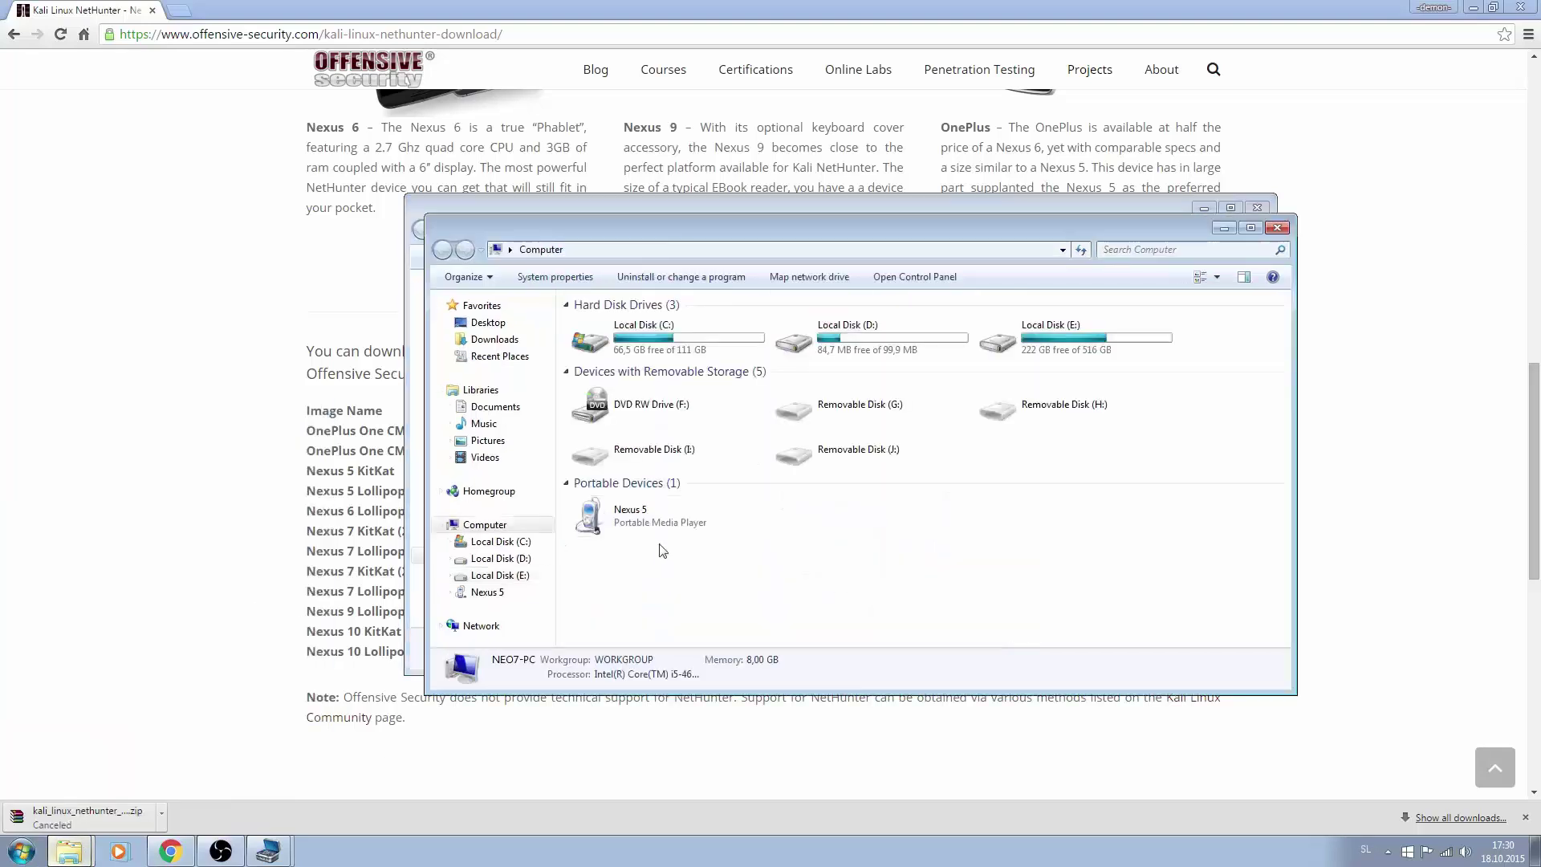
double_click(634, 522)
double_click(642, 314)
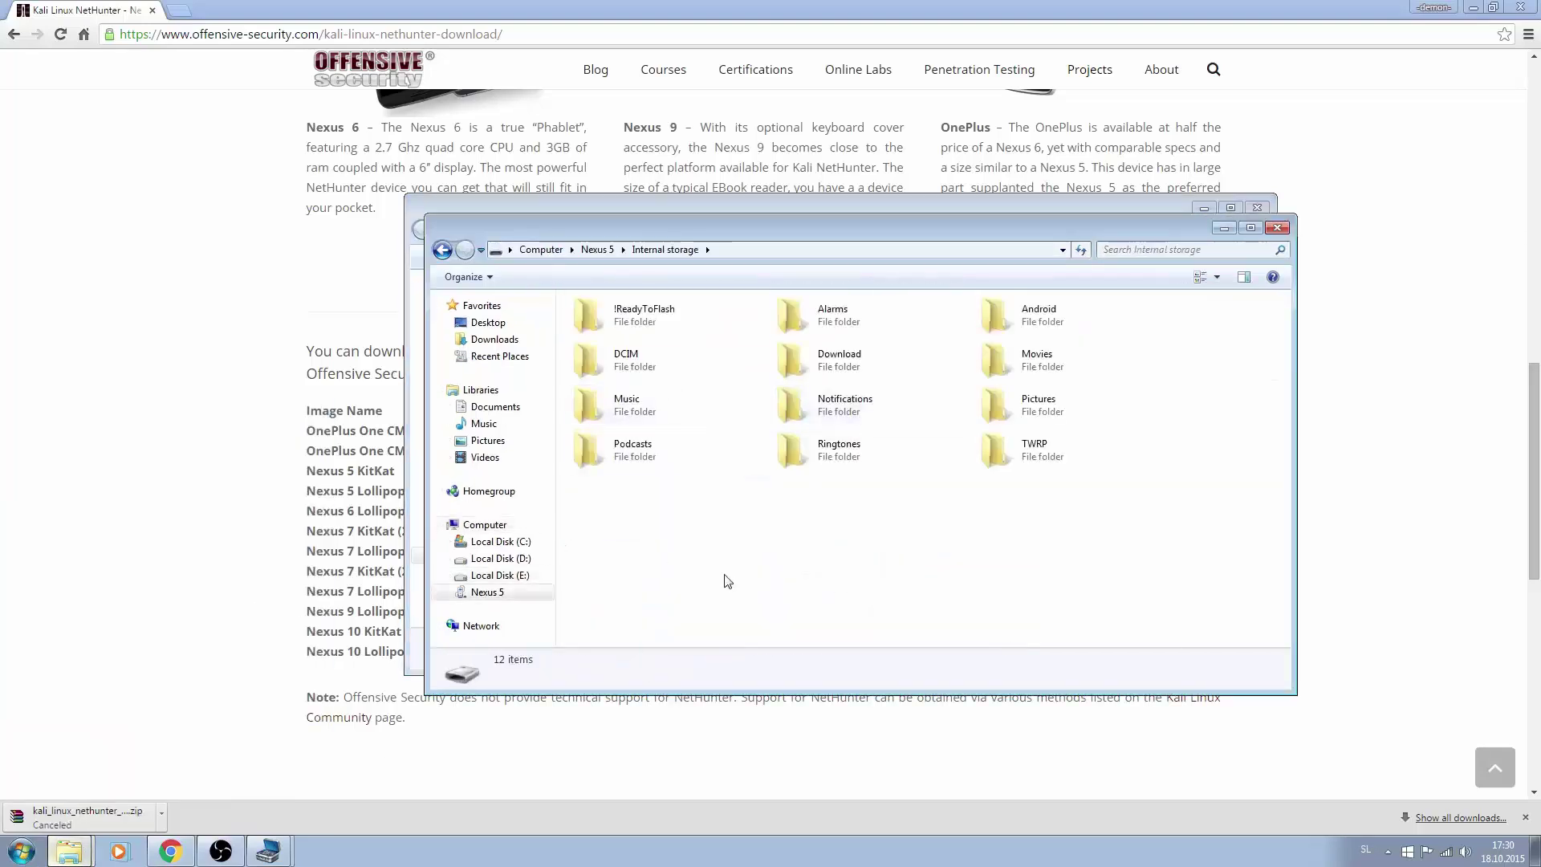
key("ctrl+v")
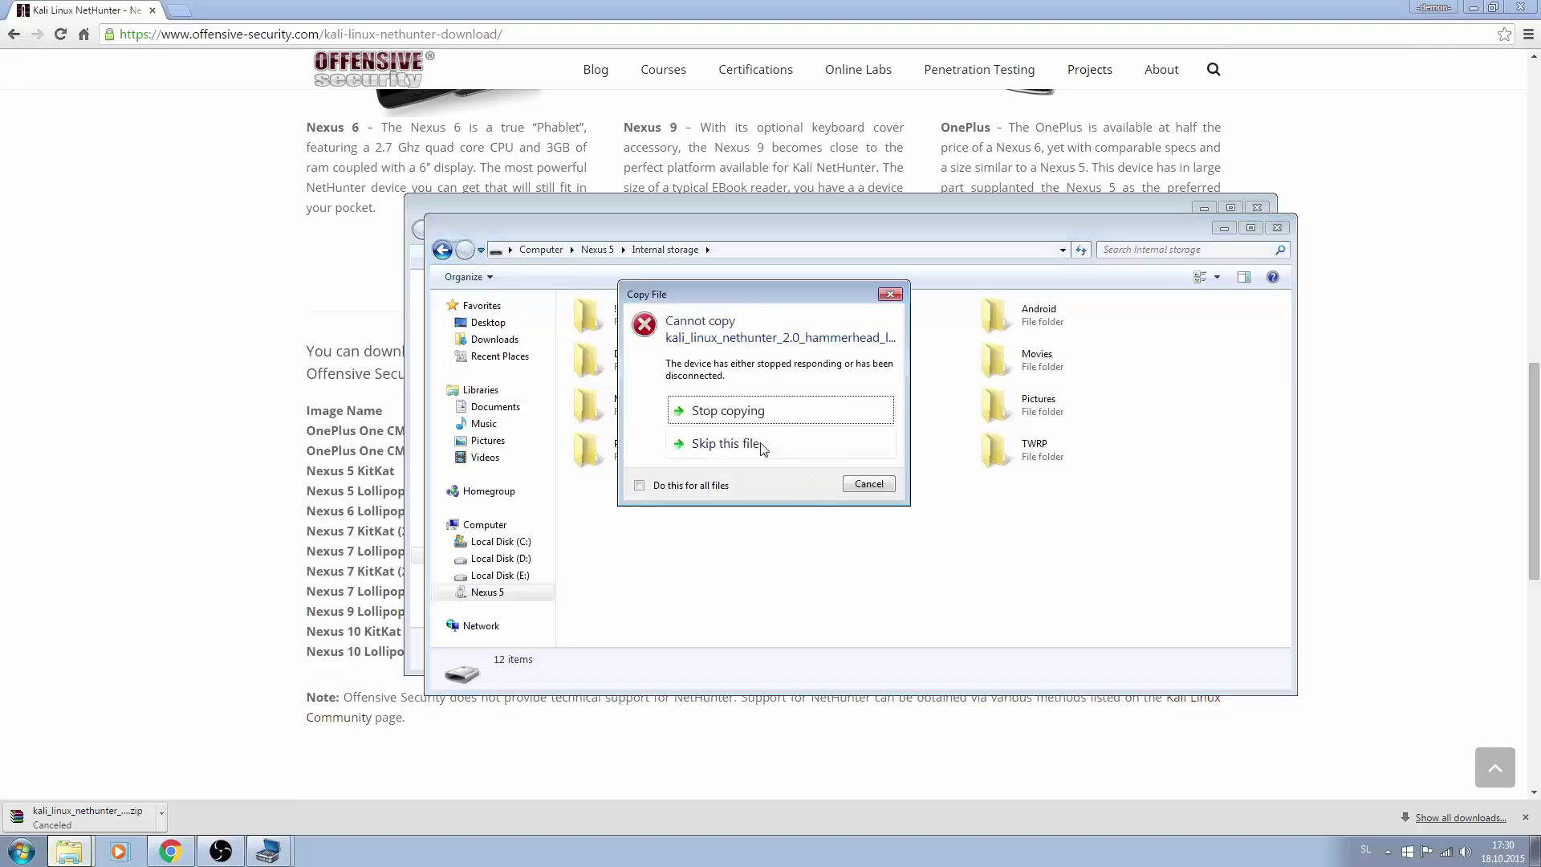
left_click(753, 446)
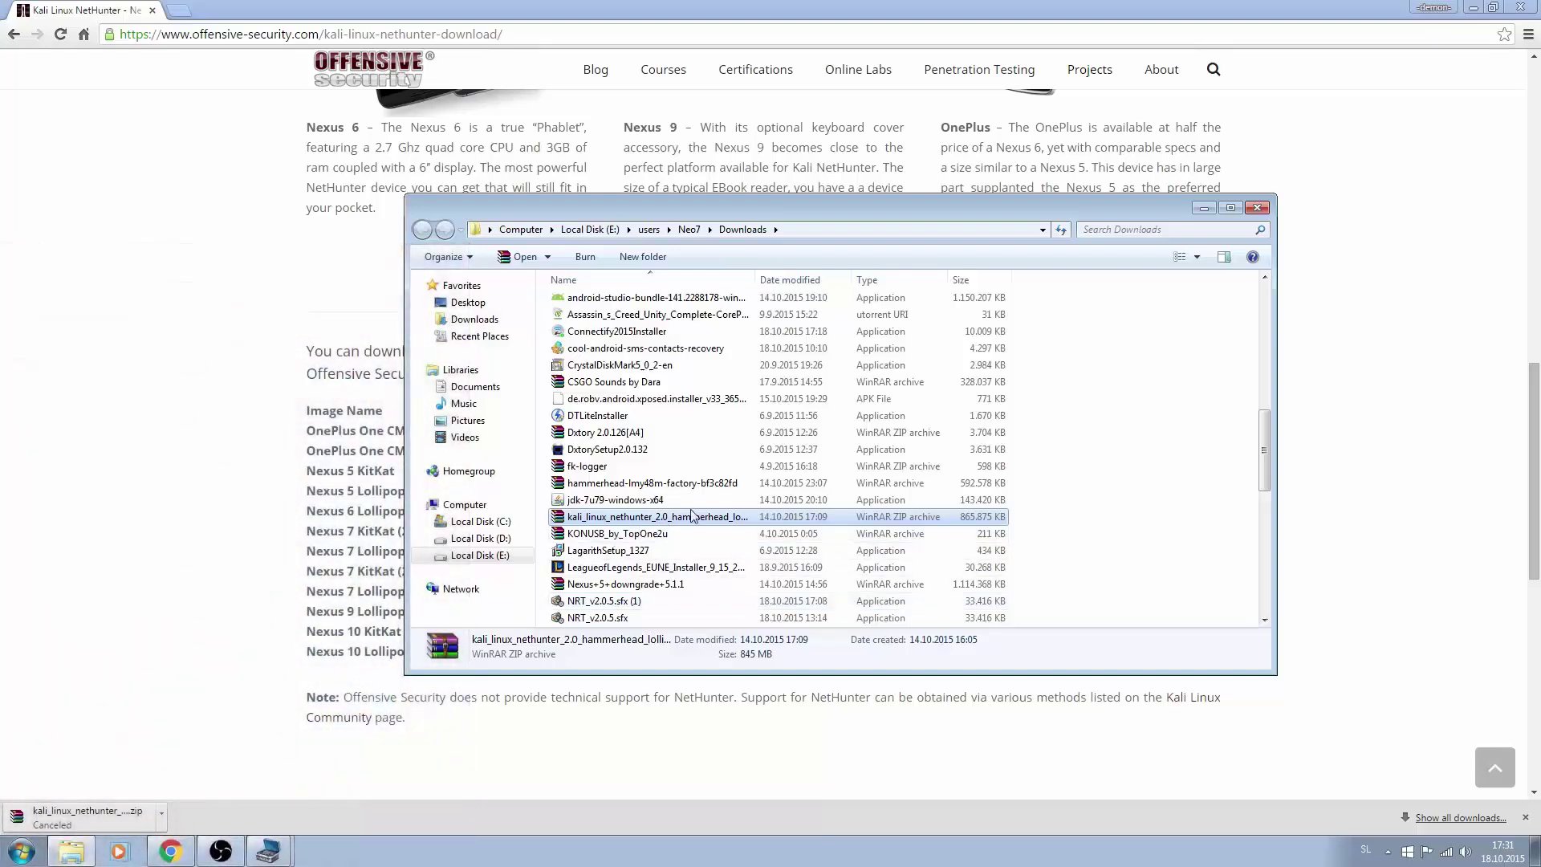
Copy kali_linux_nethunter_2.0_hammerhead_lollipop zip from Downloads and paste it into Nexus 5 Internal storage
right_click(711, 517)
right_click(871, 516)
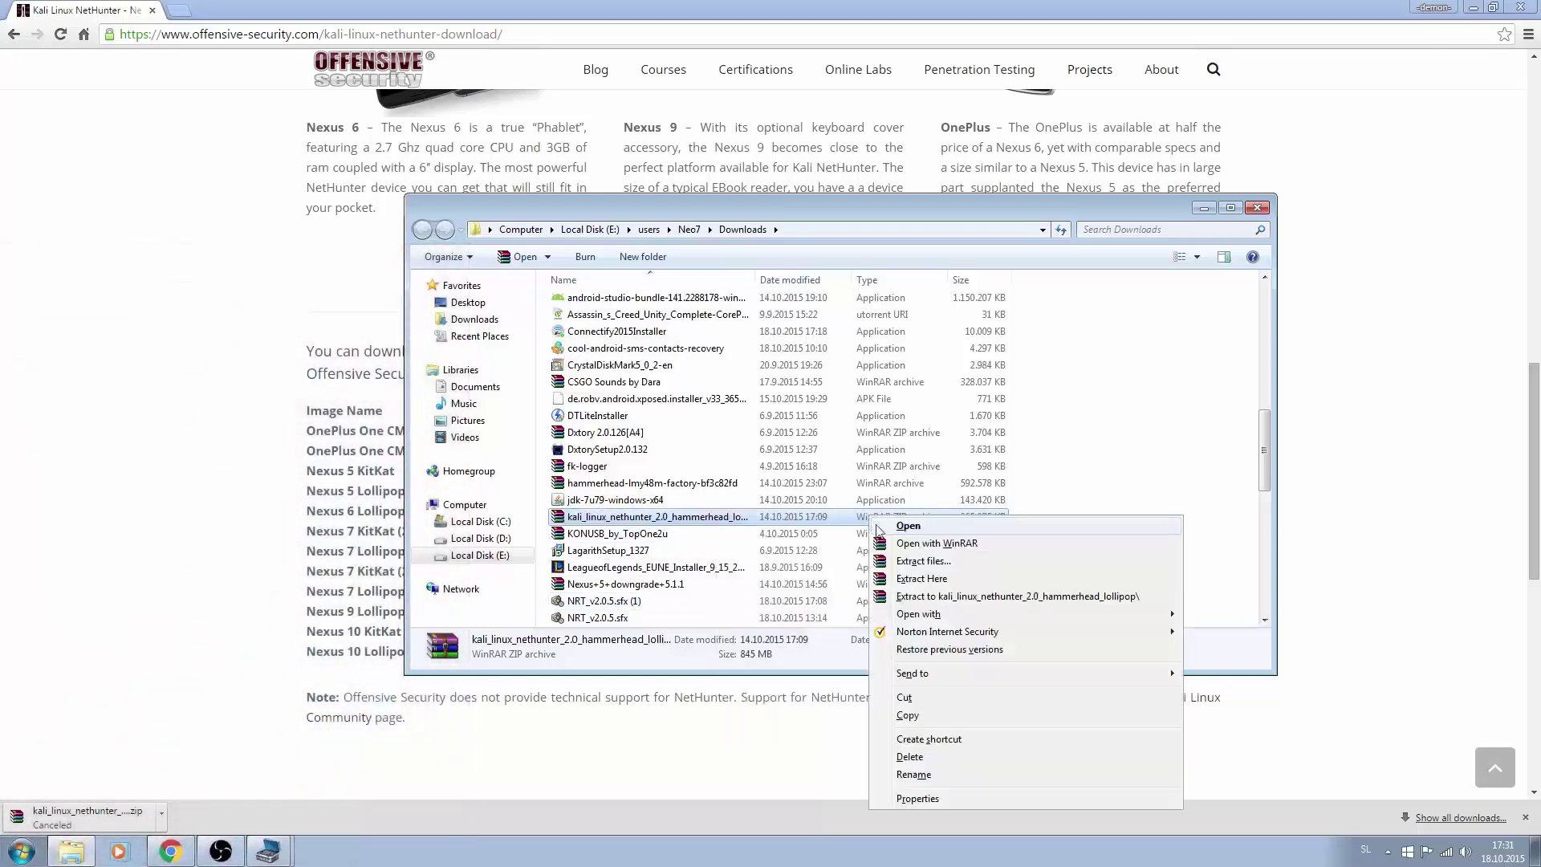
left_click(915, 717)
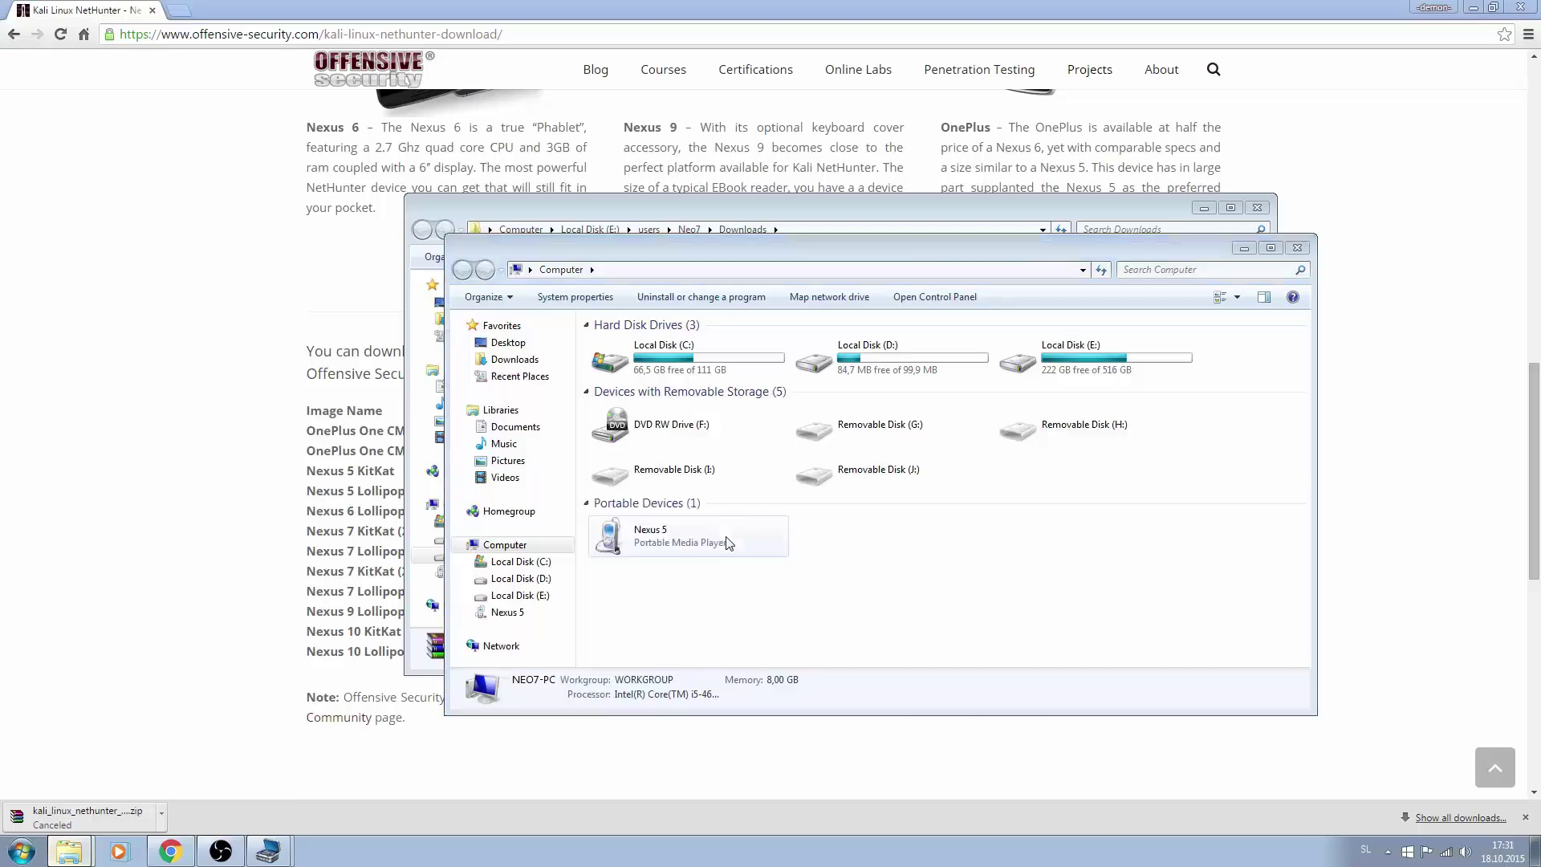
double_click(729, 544)
double_click(706, 331)
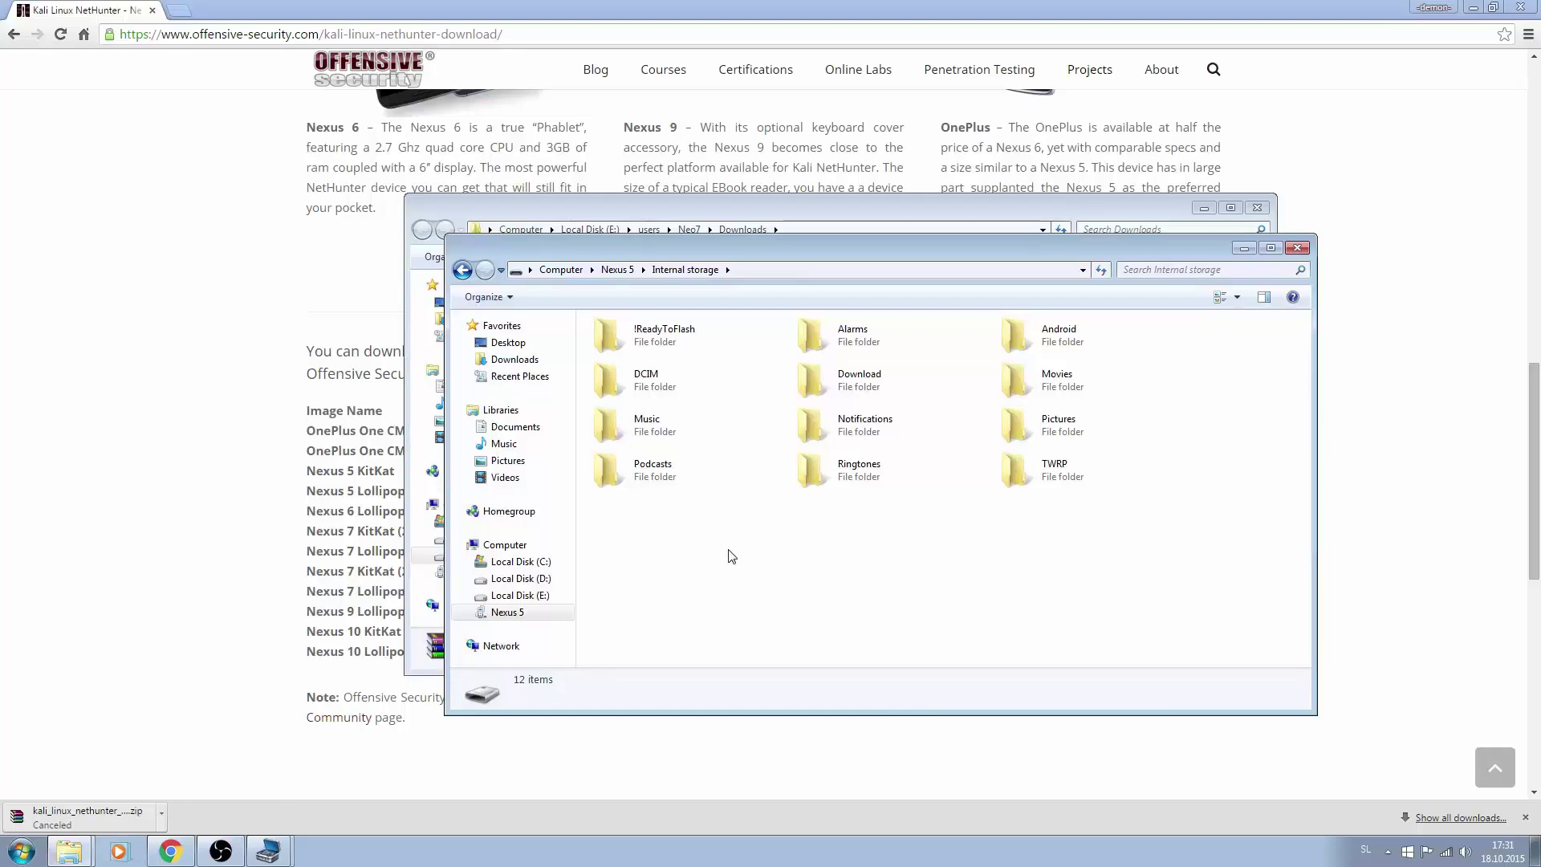
key("ctrl+v")
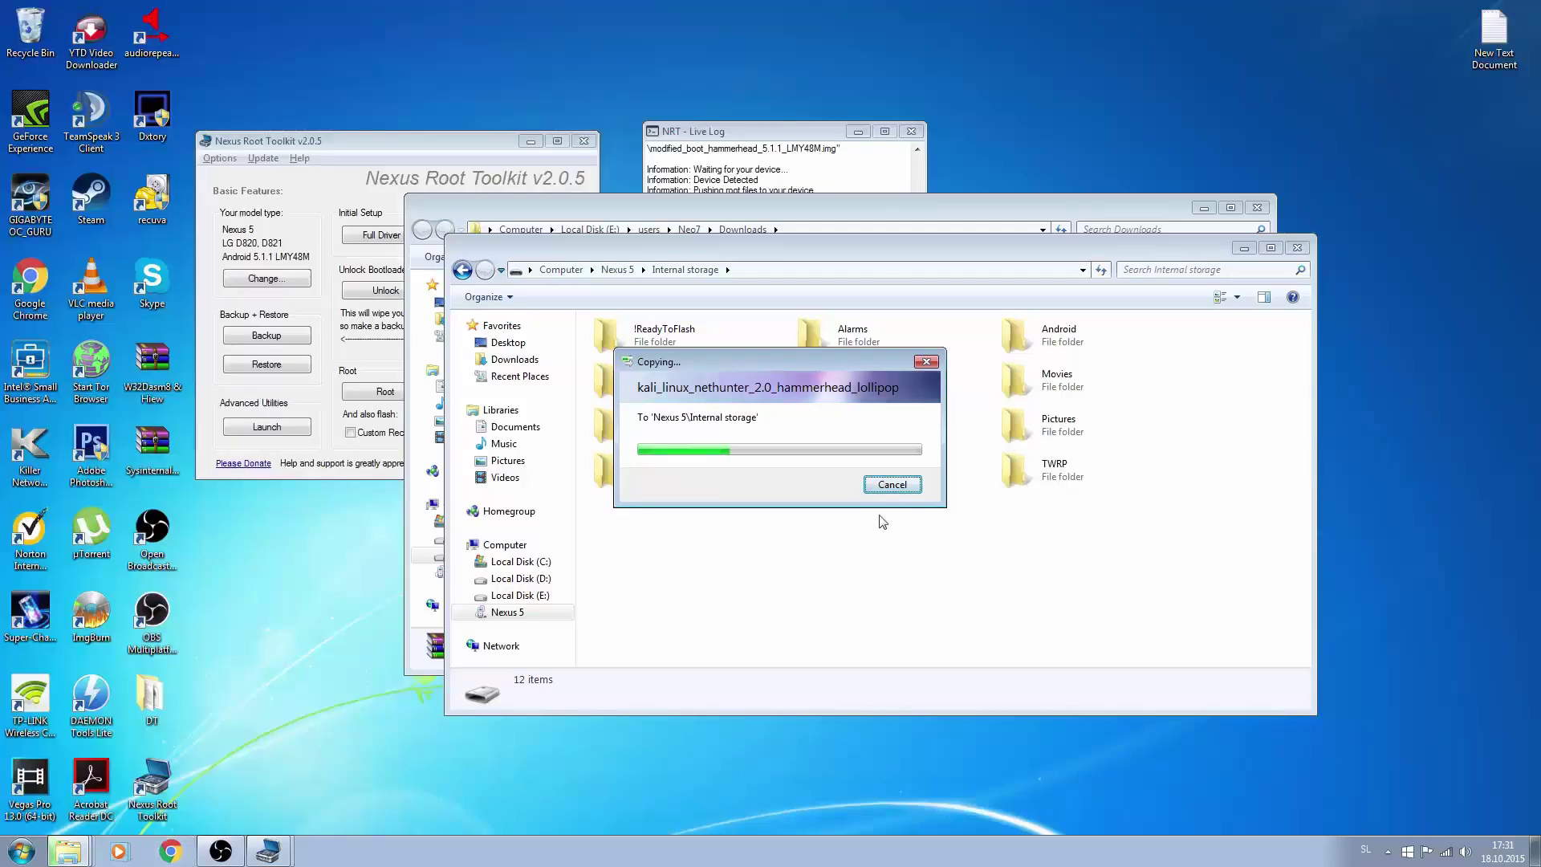
Close Nexus Root Toolkit, the Downloads window and the Internal storage window
left_click(584, 142)
left_click(1257, 207)
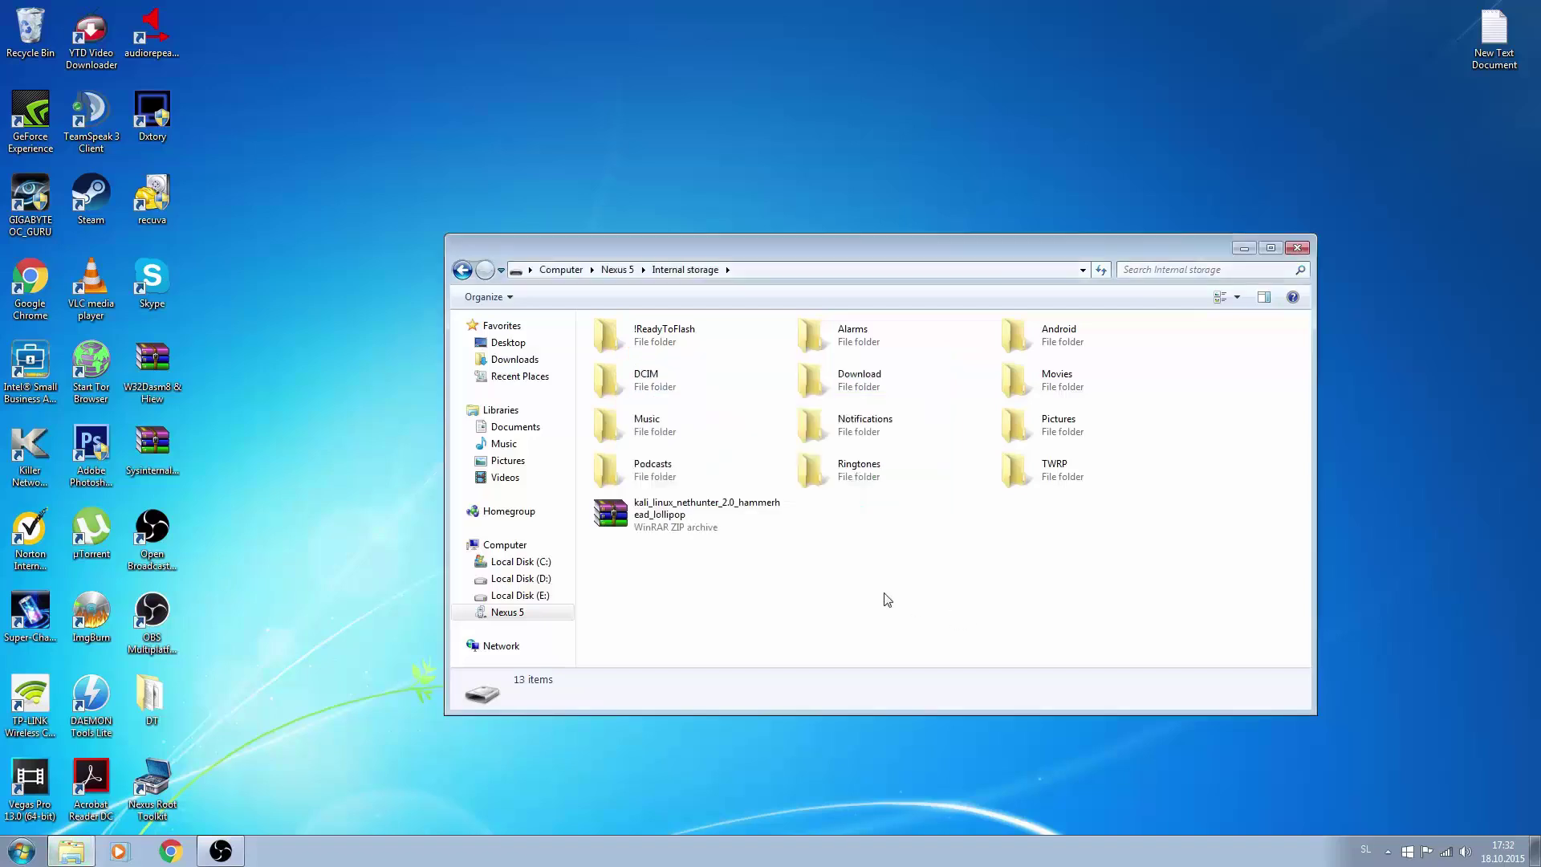
left_click(1297, 248)
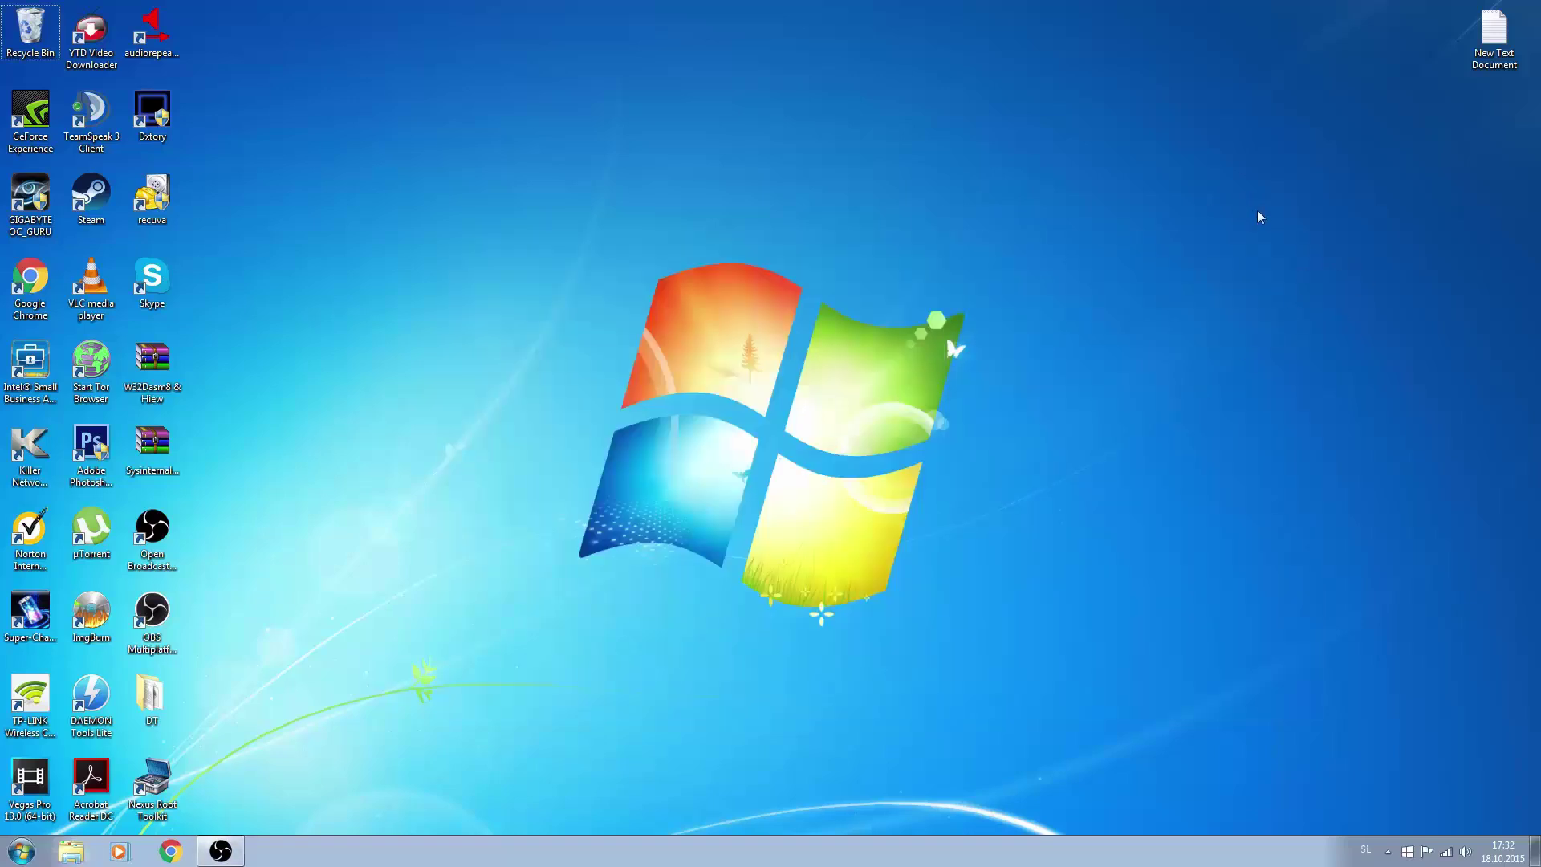